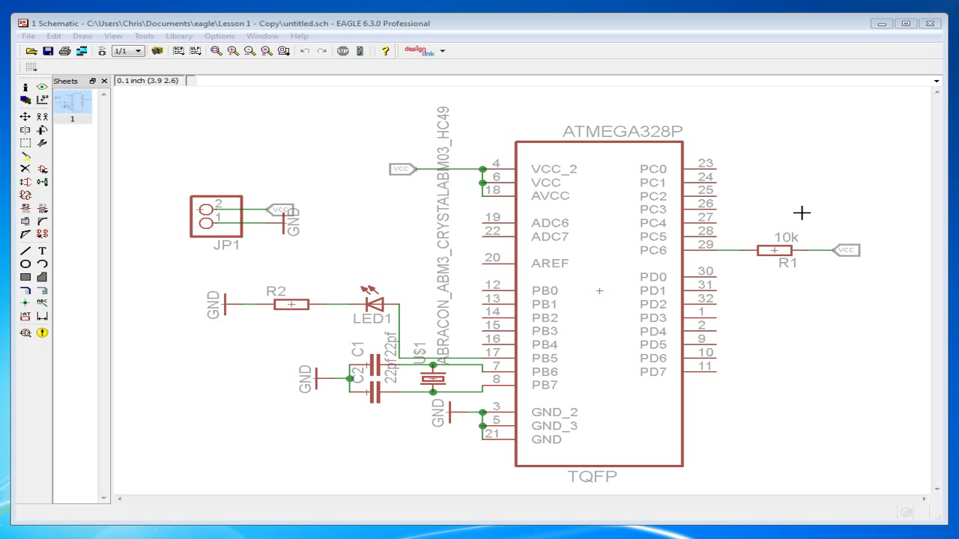
# - Switch from the schematic to the board and create the missing board file from the schematic
pyautogui.click(447, 35)
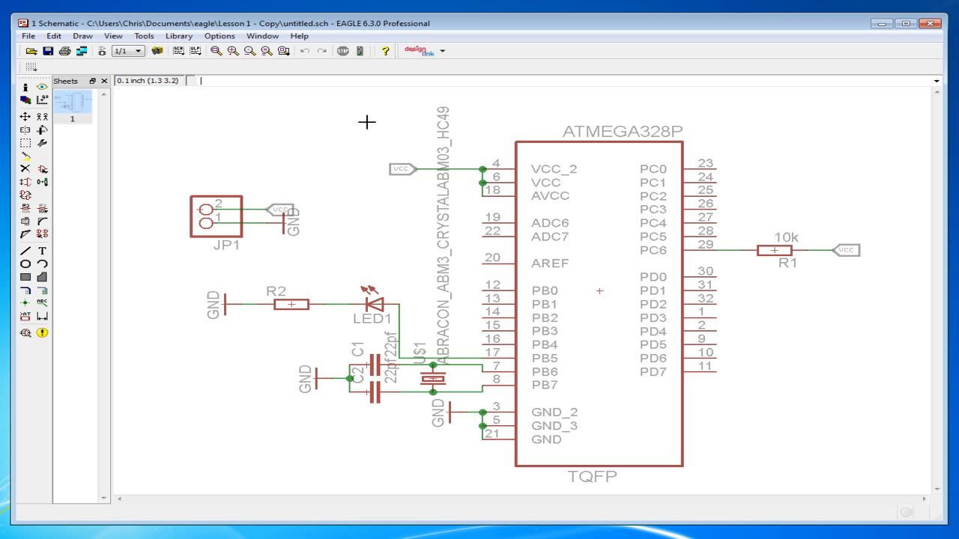
pyautogui.click(103, 53)
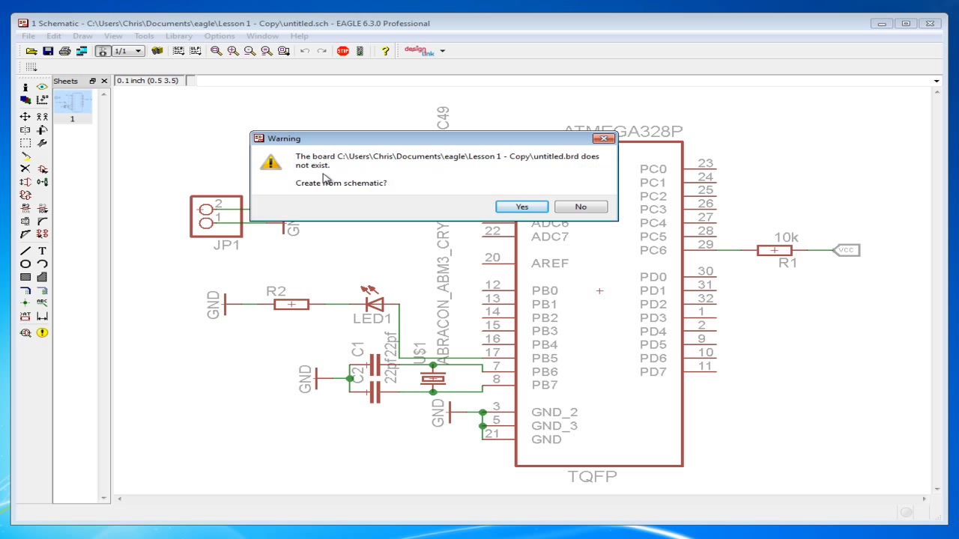
pyautogui.click(521, 207)
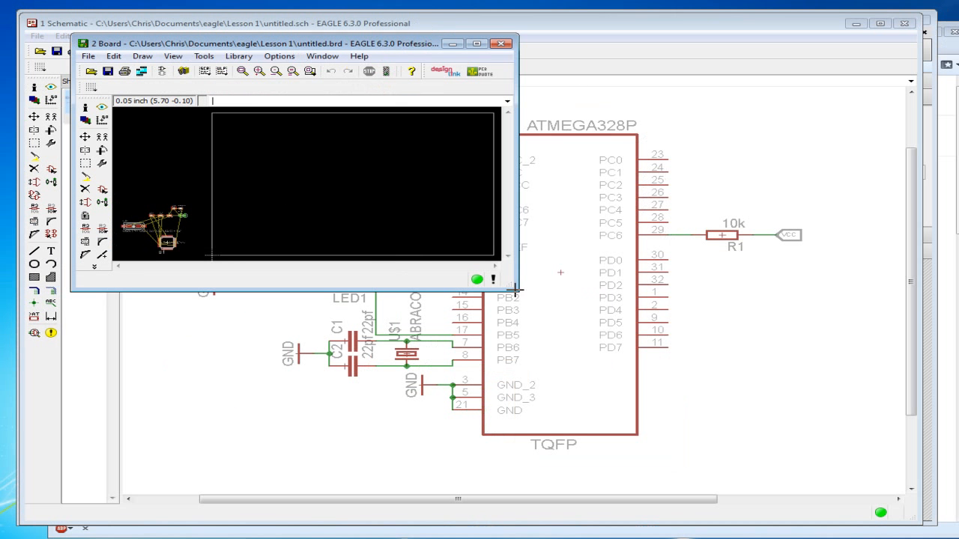
# - Enlarge and reposition the new board window so it covers the schematic window
pyautogui.moveTo(515, 289); pyautogui.dragTo(938, 523)
pyautogui.moveTo(523, 42); pyautogui.dragTo(469, 21)
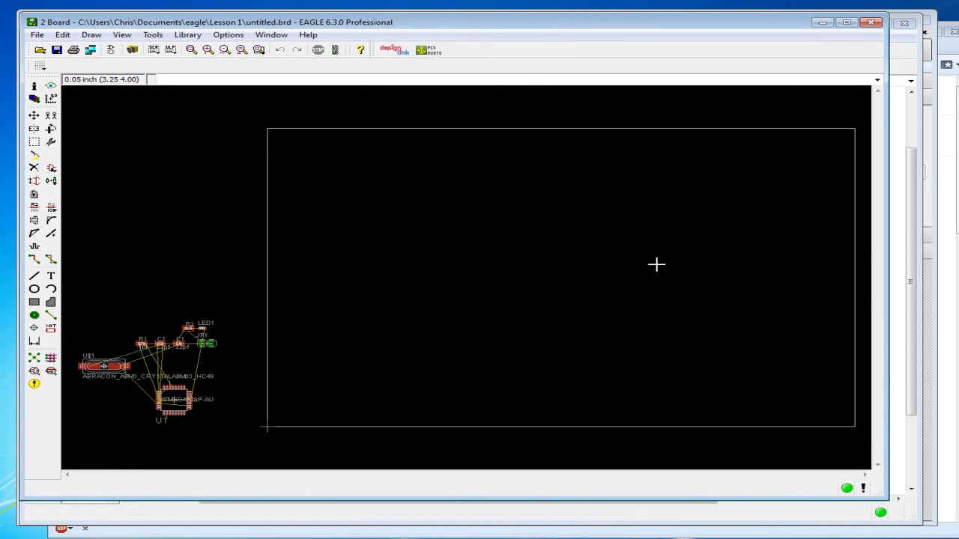
pyautogui.moveTo(884, 500); pyautogui.dragTo(942, 530)
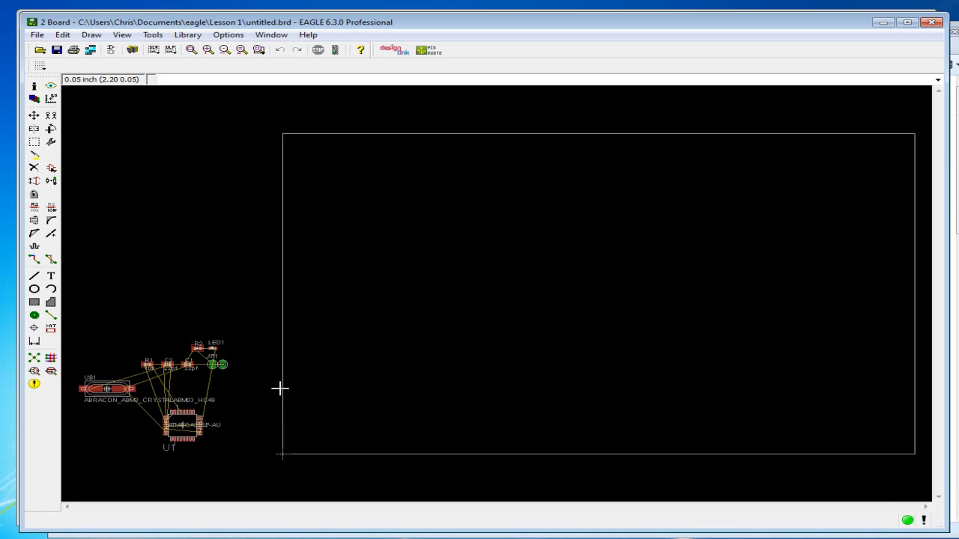
# - Try to move all the components into the board outline as a group
pyautogui.click(34, 115)
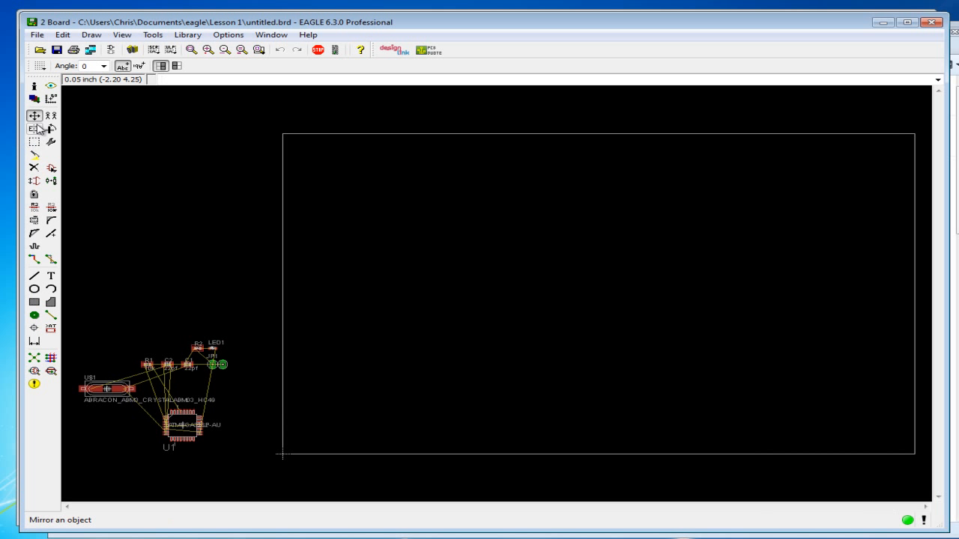
pyautogui.moveTo(201, 245); pyautogui.dragTo(231, 232, button='middle')
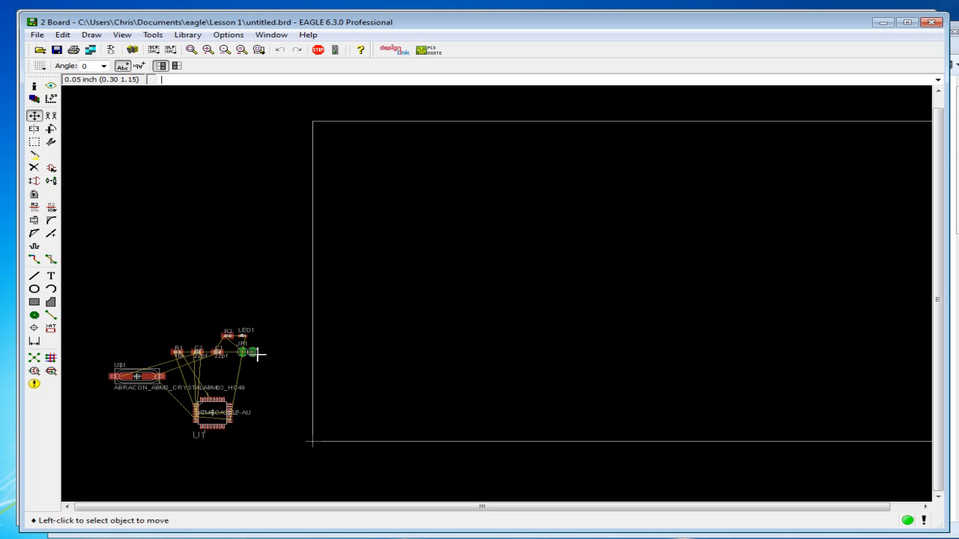
pyautogui.click(34, 116)
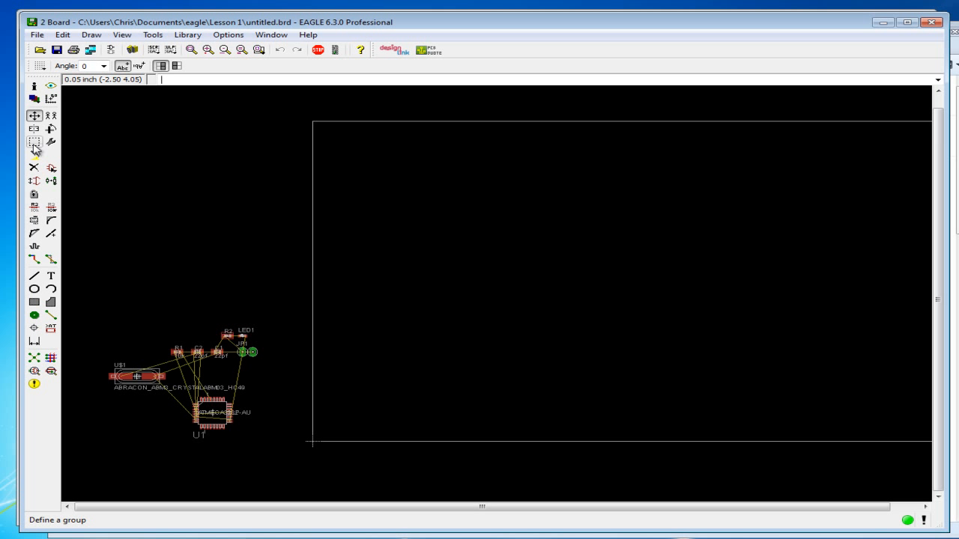
pyautogui.click(34, 145)
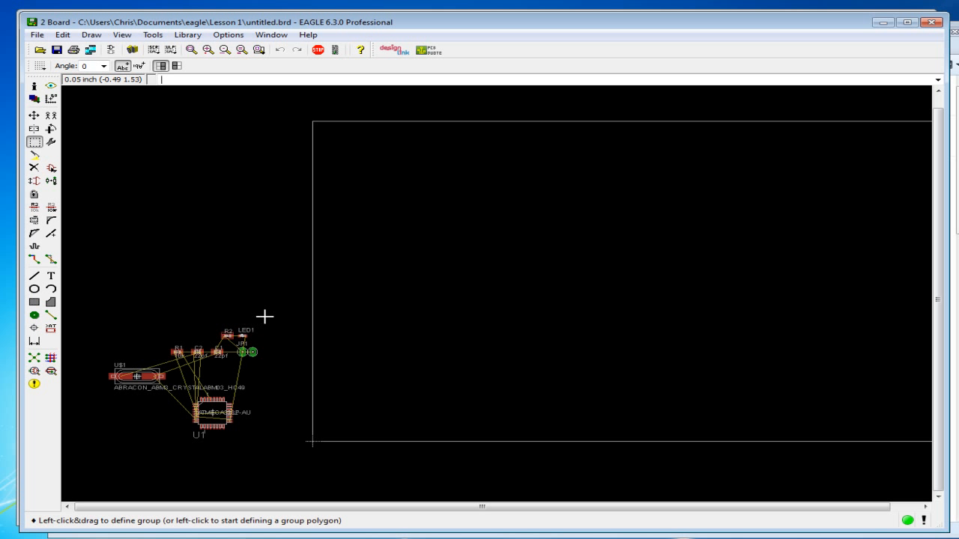
pyautogui.moveTo(83, 455); pyautogui.dragTo(288, 297)
pyautogui.press('F7')
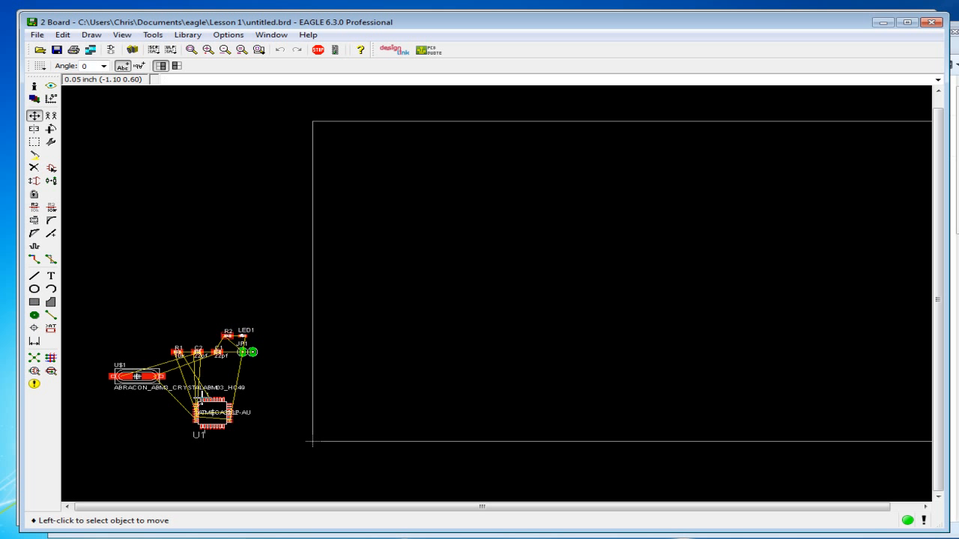
pyautogui.click(174, 352)
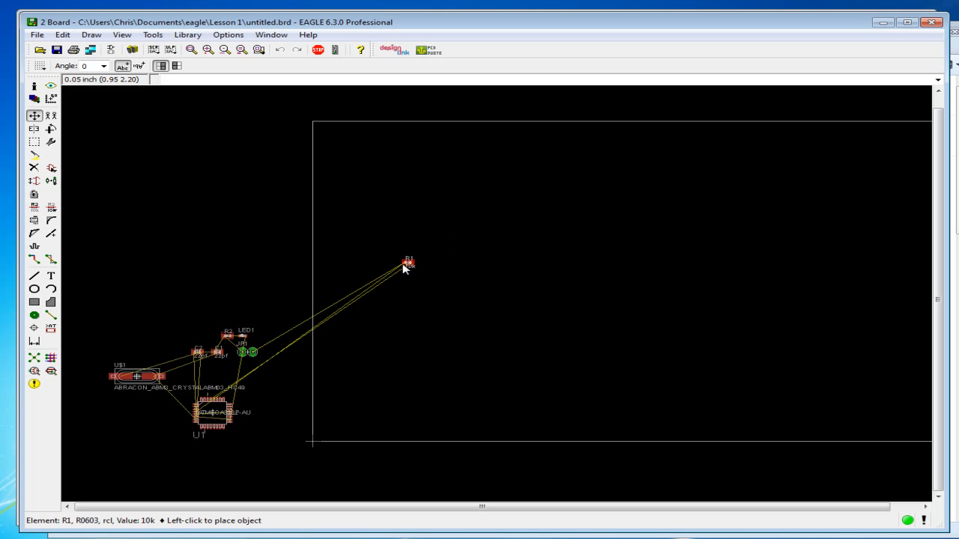
pyautogui.click(173, 352)
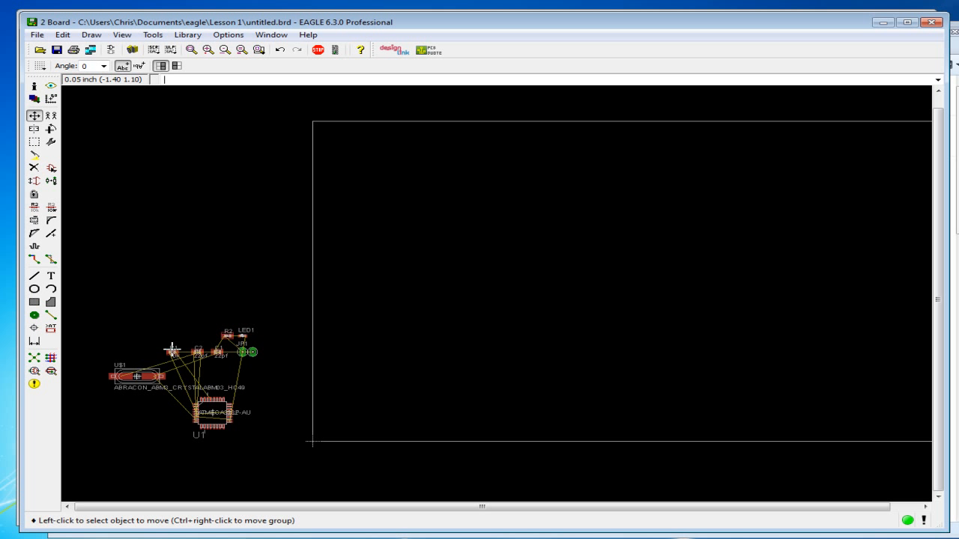
# - Group all the components and move the group inside the board outline near its left edge
pyautogui.click(33, 141)
pyautogui.moveTo(88, 302); pyautogui.dragTo(299, 463)
pyautogui.press('F7')
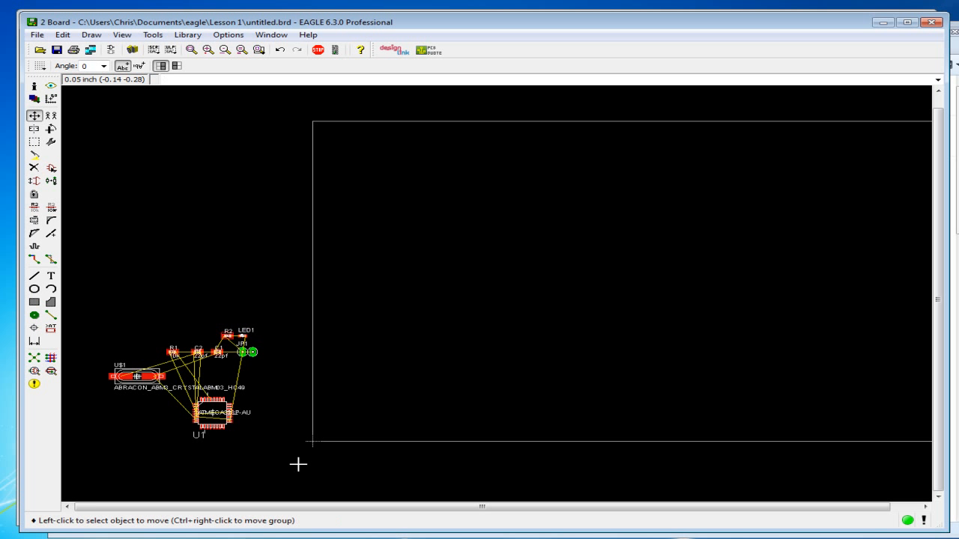
pyautogui.rightClick(198, 352)
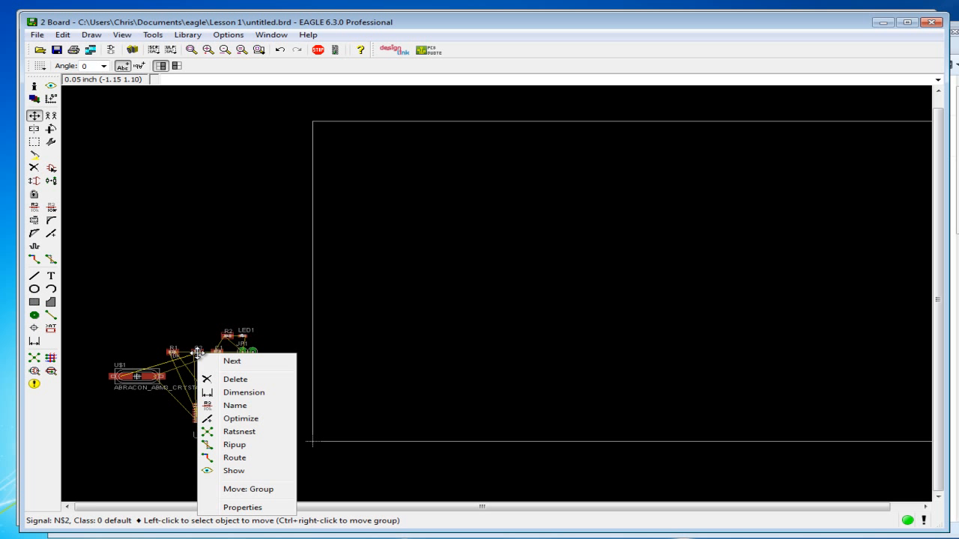
pyautogui.click(248, 488)
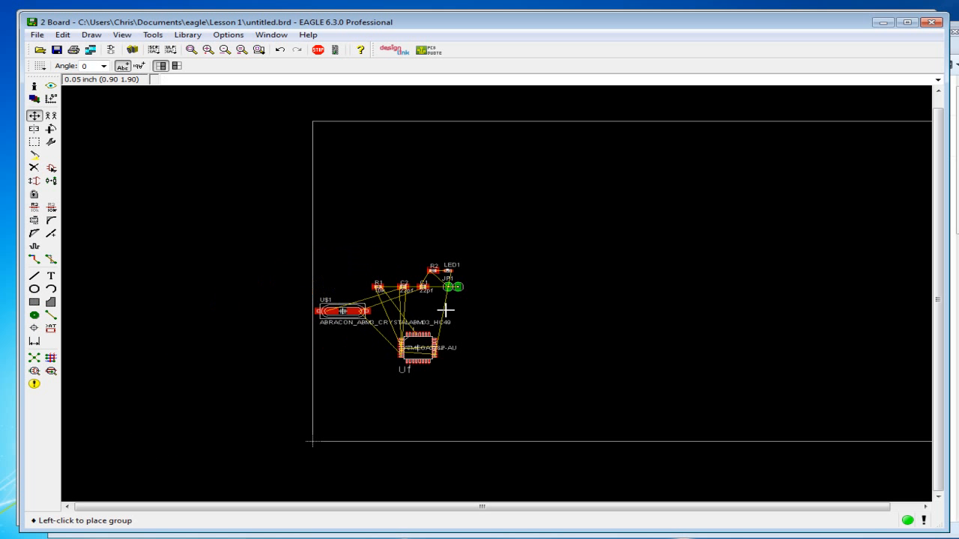
pyautogui.click(423, 294)
# - Rotate crystal U$1 to 90° and place it just left of the ATMEGA328P, level with its lower pins
pyautogui.moveTo(475, 378); pyautogui.dragTo(461, 345, button='middle')
pyautogui.scroll(3, 460, 346)
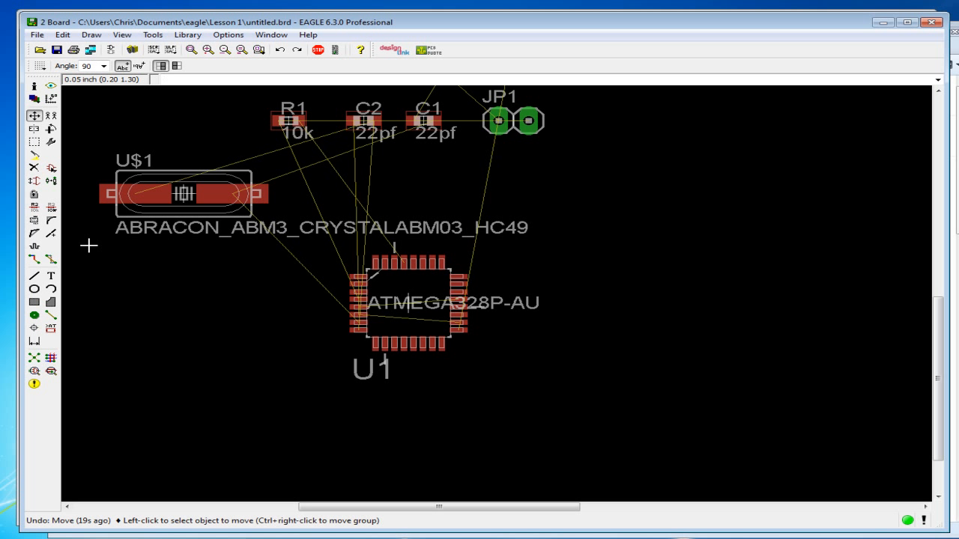
pyautogui.moveTo(171, 260); pyautogui.dragTo(192, 287, button='middle')
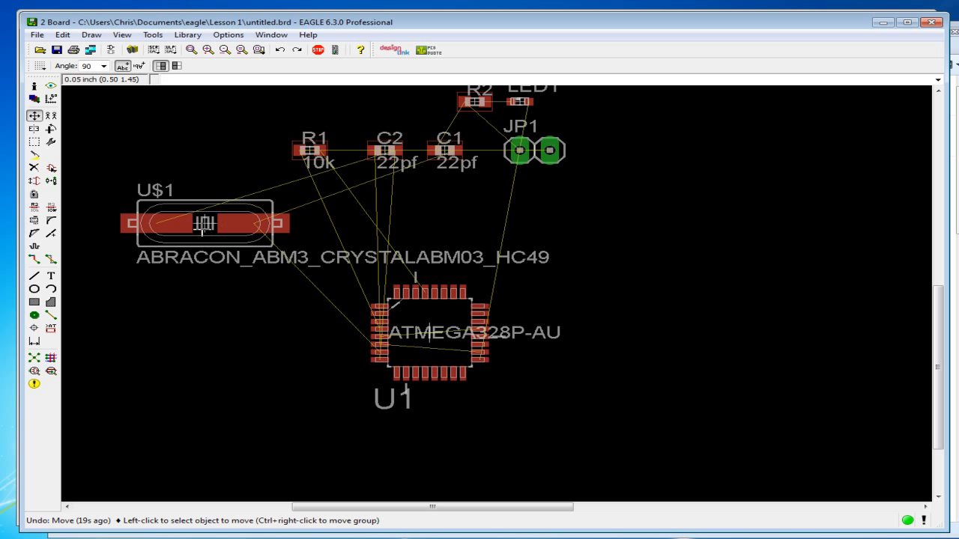
pyautogui.click(202, 225)
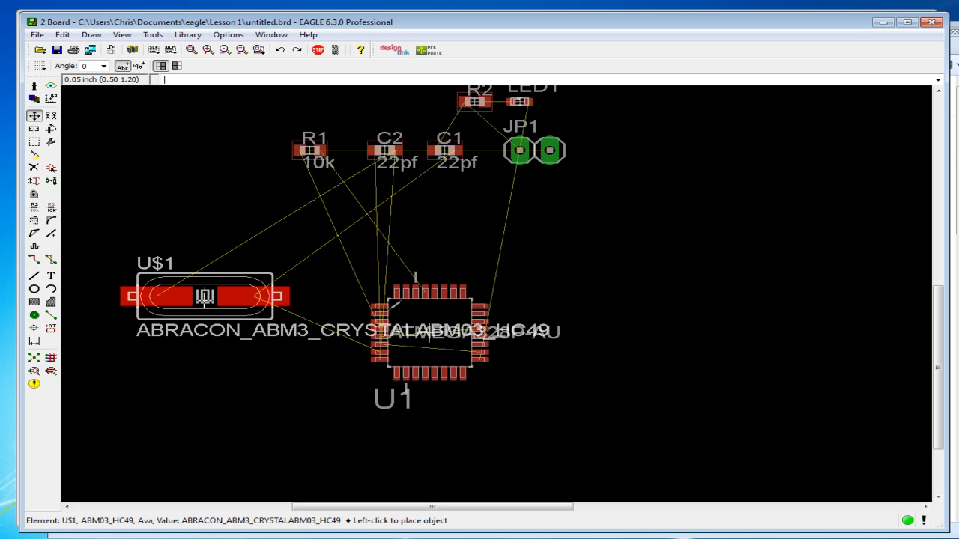
pyautogui.rightClick(205, 298)
pyautogui.scroll(1, 205, 298)
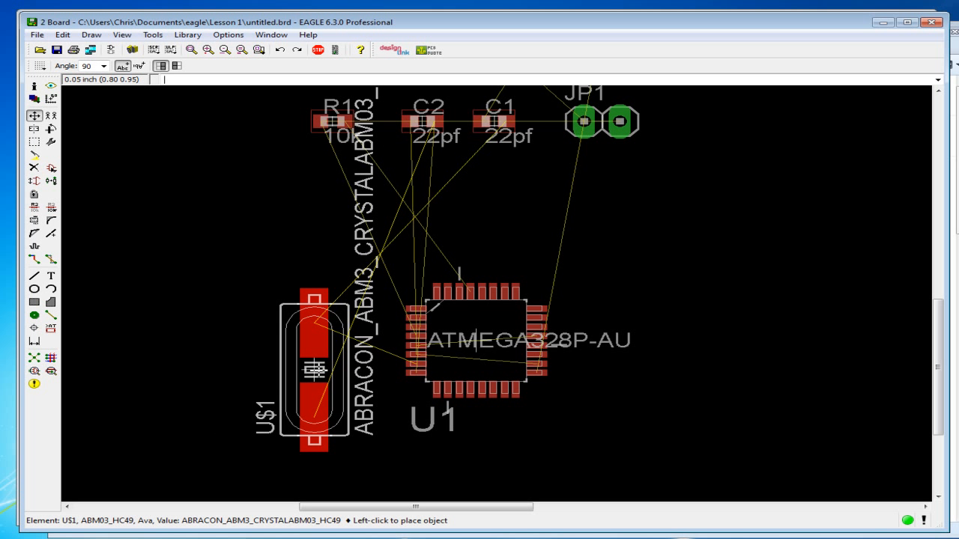
pyautogui.click(314, 369)
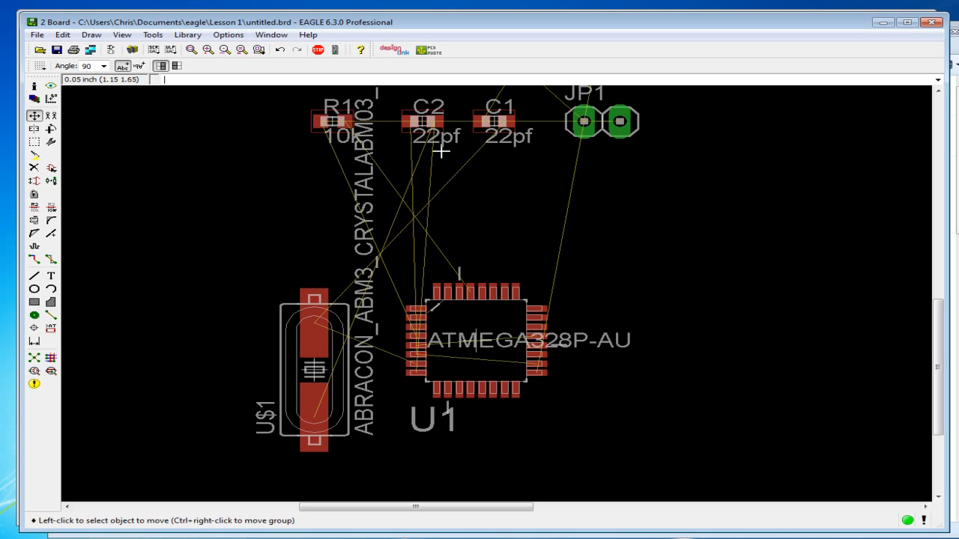
# - Rotate capacitor C2 to 90° and place it directly below the crystal, centred on its lower pad
pyautogui.click(423, 120)
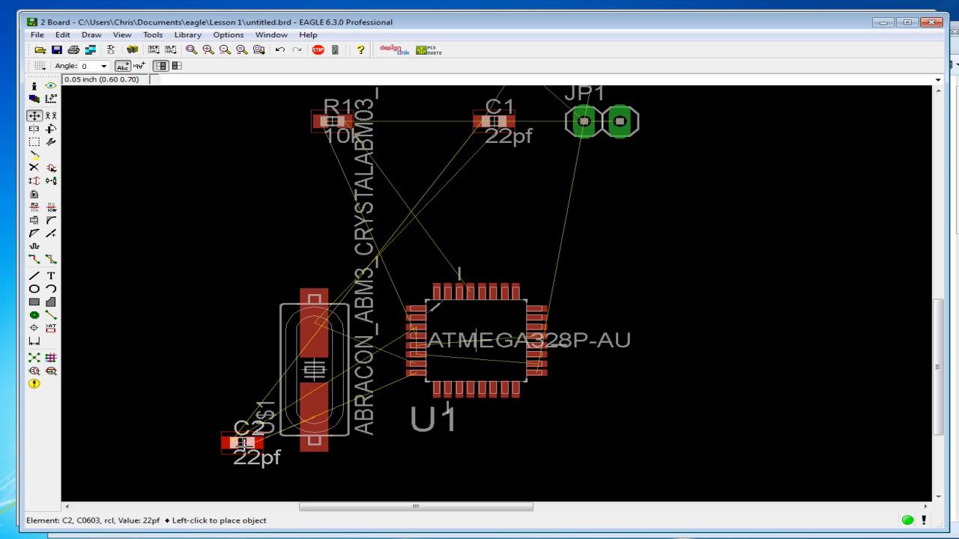
pyautogui.rightClick(260, 471)
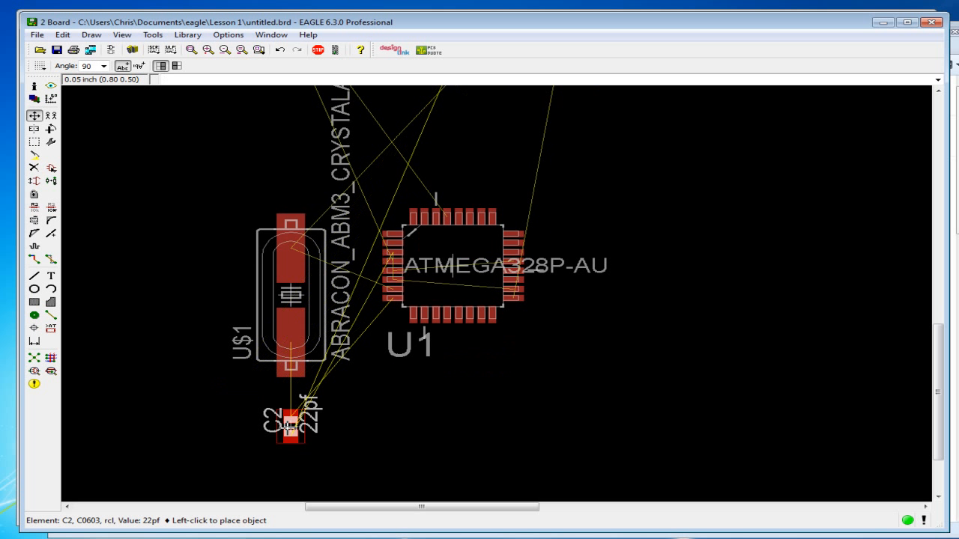
pyautogui.click(291, 410)
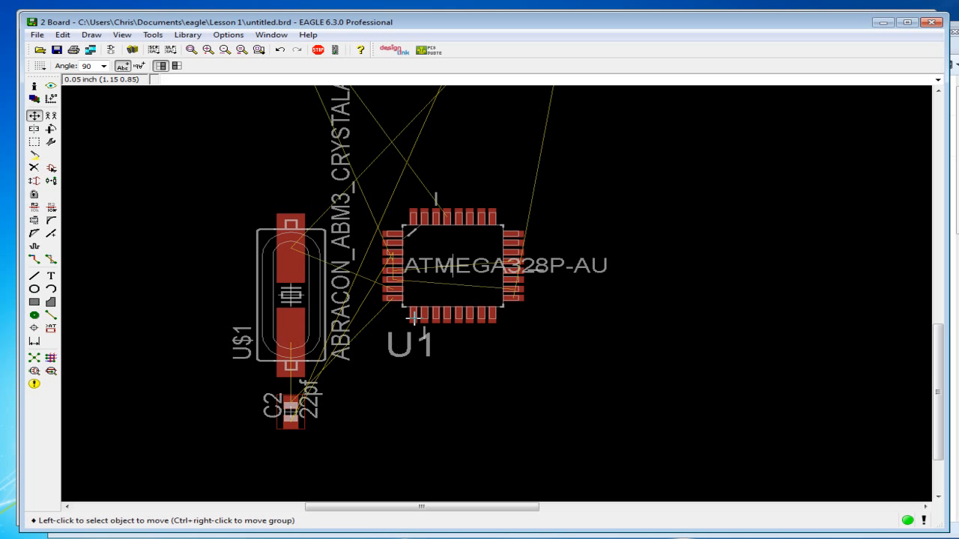
# - Rotate capacitor C1 to 90° and place it directly above the crystal, in line with its upper pad
pyautogui.scroll(3, 491, 230)
pyautogui.click(472, 187)
pyautogui.rightClick(281, 247)
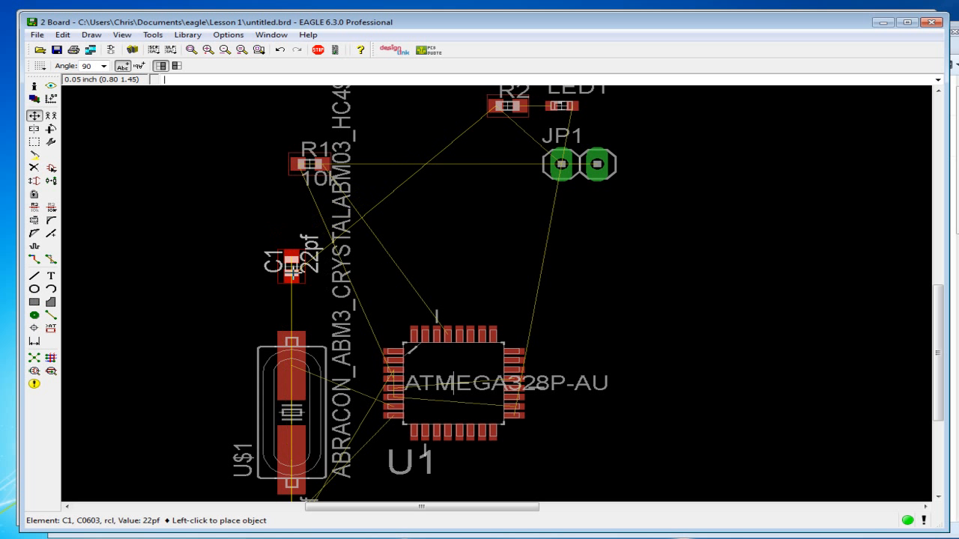
pyautogui.click(292, 299)
pyautogui.scroll(-3, 225, 375)
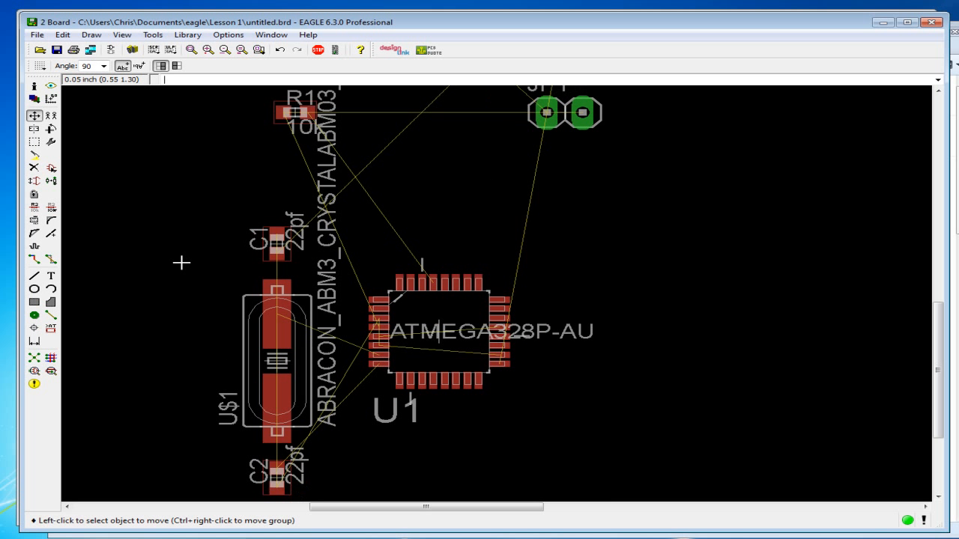
# - Recalculate the ratsnest and highlight the signal joining C1 to the crystal's upper pad
pyautogui.click(33, 359)
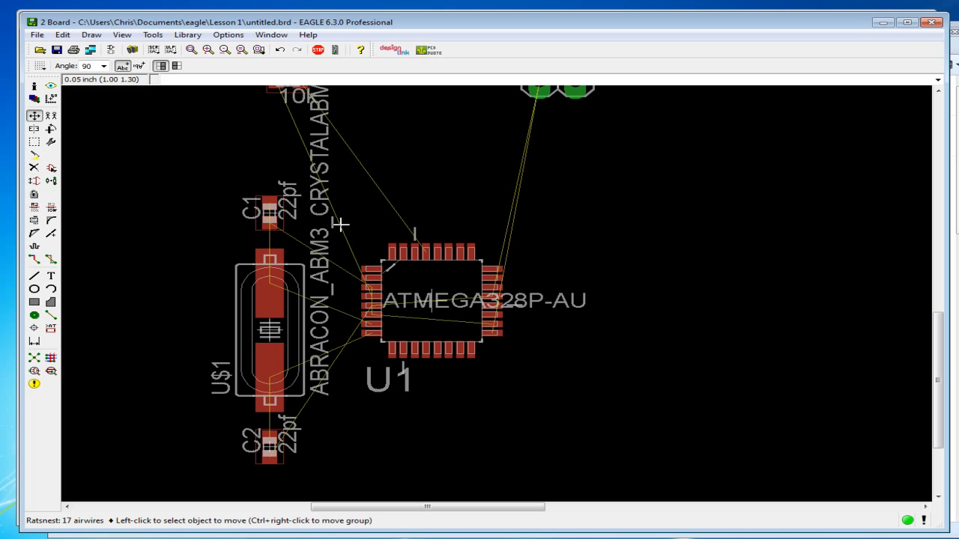
pyautogui.scroll(4, 279, 448)
pyautogui.scroll(2, 350, 451)
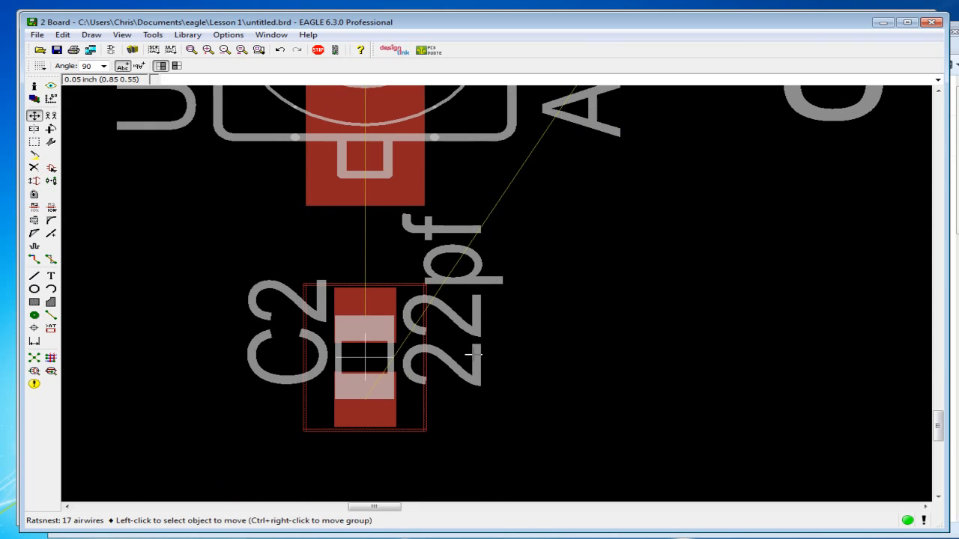
pyautogui.scroll(-5, 488, 332)
pyautogui.scroll(2, 435, 385)
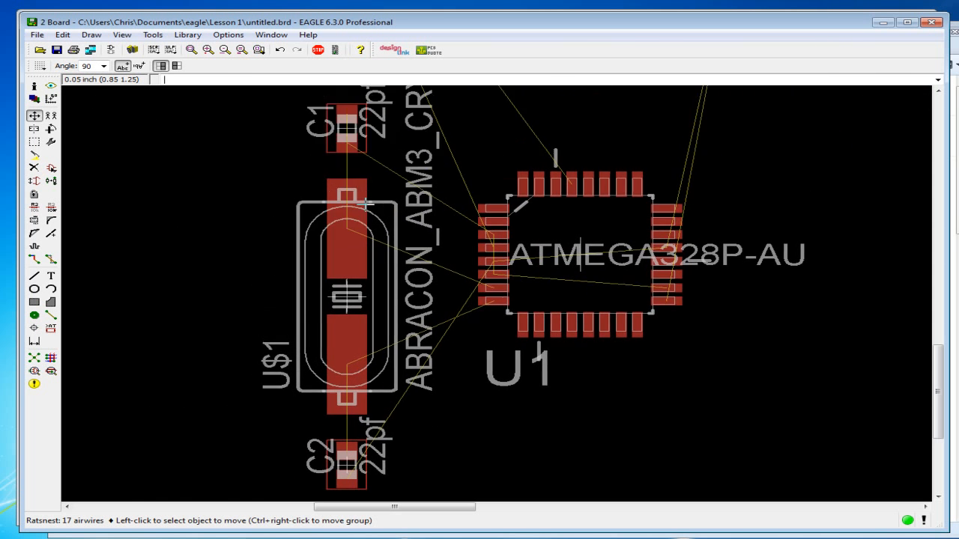
pyautogui.scroll(5, 367, 203)
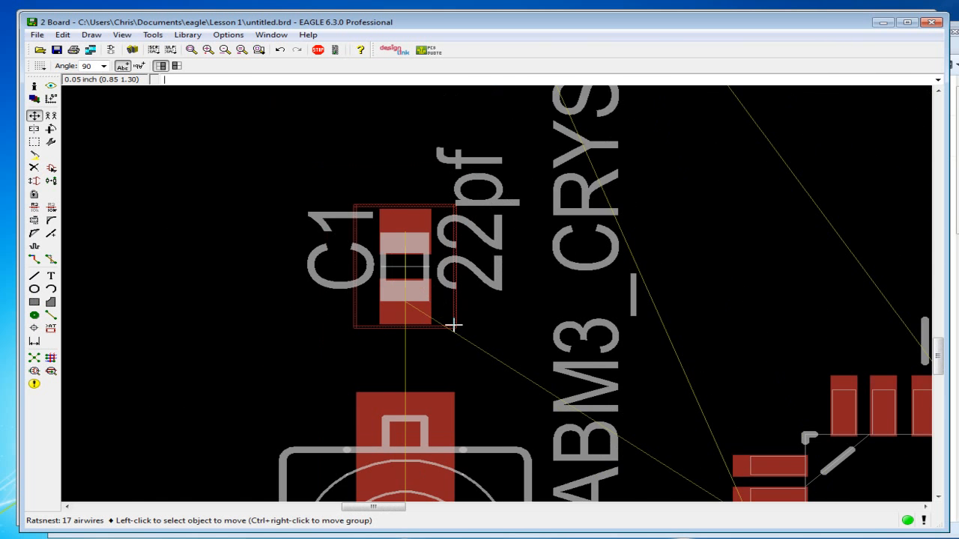
pyautogui.moveTo(454, 325); pyautogui.dragTo(435, 261, button='middle')
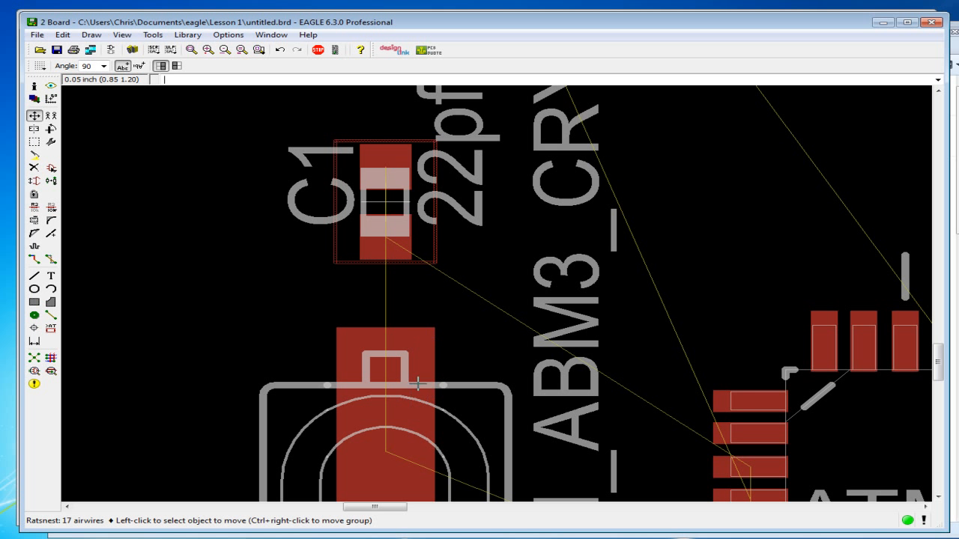
pyautogui.scroll(-3, 418, 384)
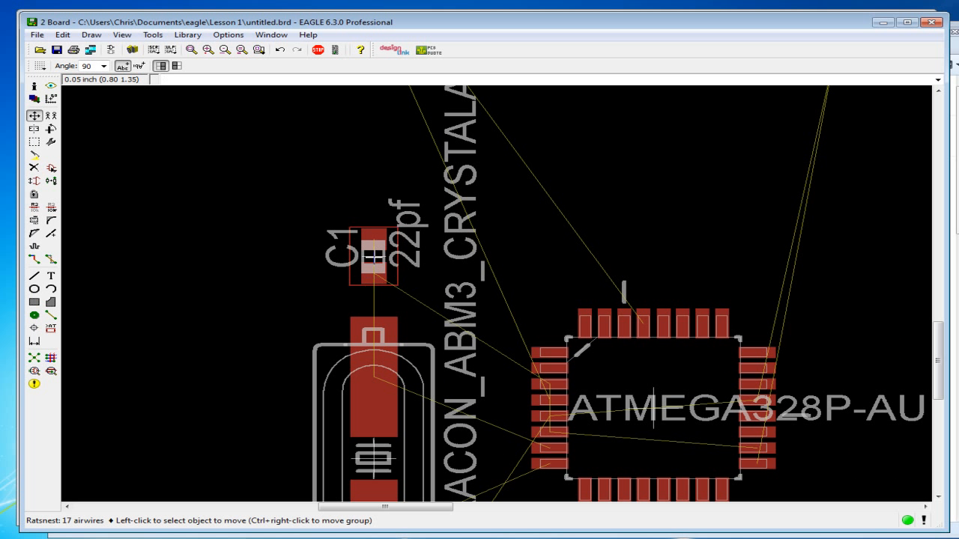
pyautogui.click(51, 87)
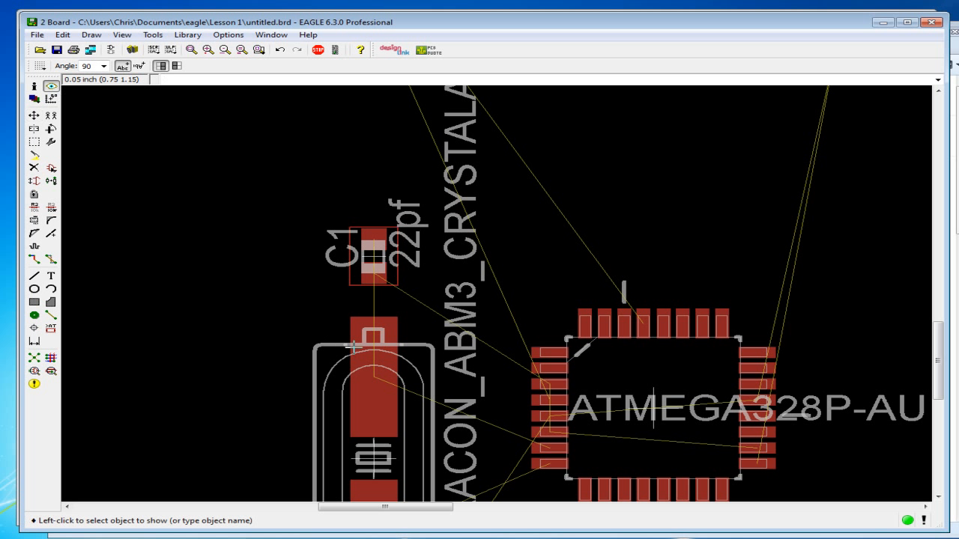
pyautogui.click(374, 308)
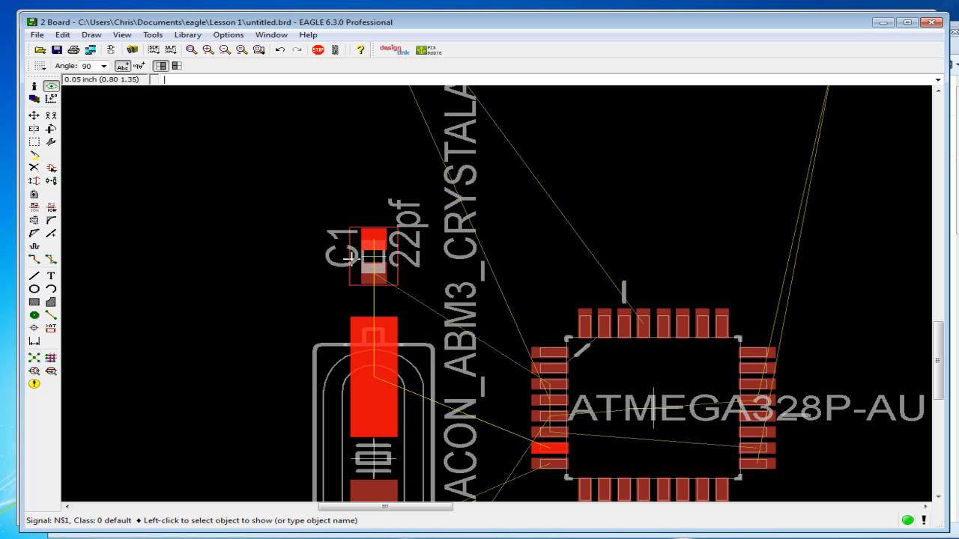
# - Rotate C1 by 180° to an angle of 270, keeping it in place above the crystal
pyautogui.click(34, 116)
pyautogui.click(372, 260)
pyautogui.rightClick(372, 260)
pyautogui.rightClick(372, 260)
pyautogui.click(373, 260)
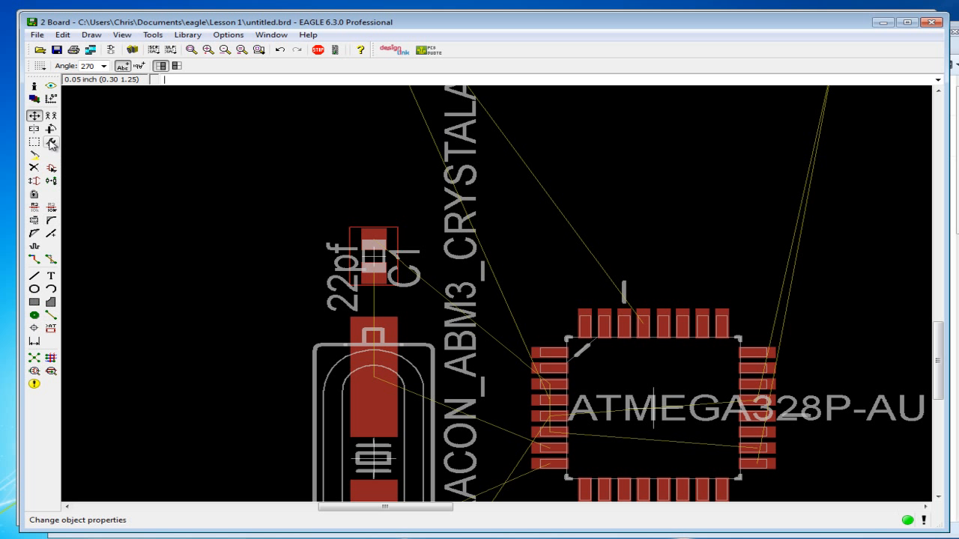
# - Highlight the signals on the crystal's upper and lower pads to trace their connections to U1, C1 and C2, and recalculate the ratsnest
pyautogui.click(50, 86)
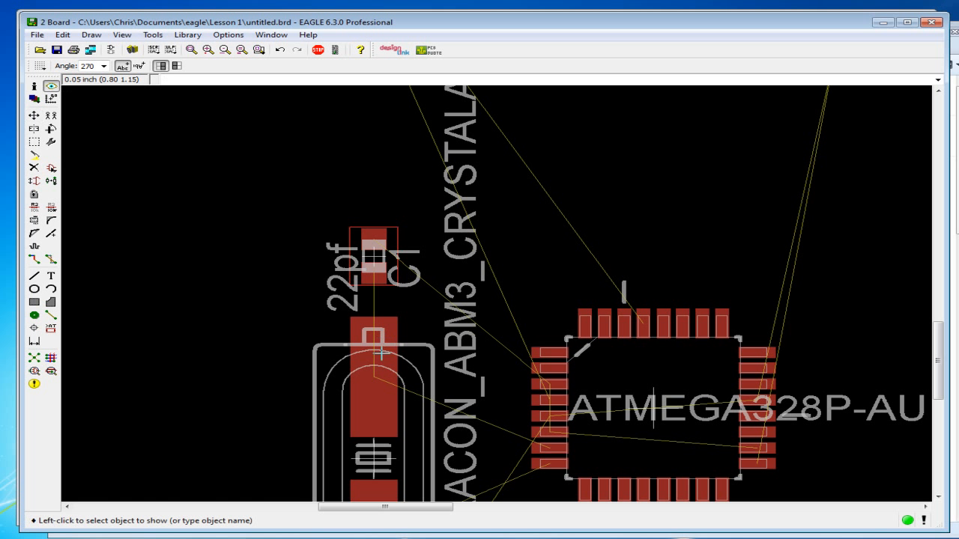
pyautogui.click(390, 351)
pyautogui.scroll(-5, 451, 422)
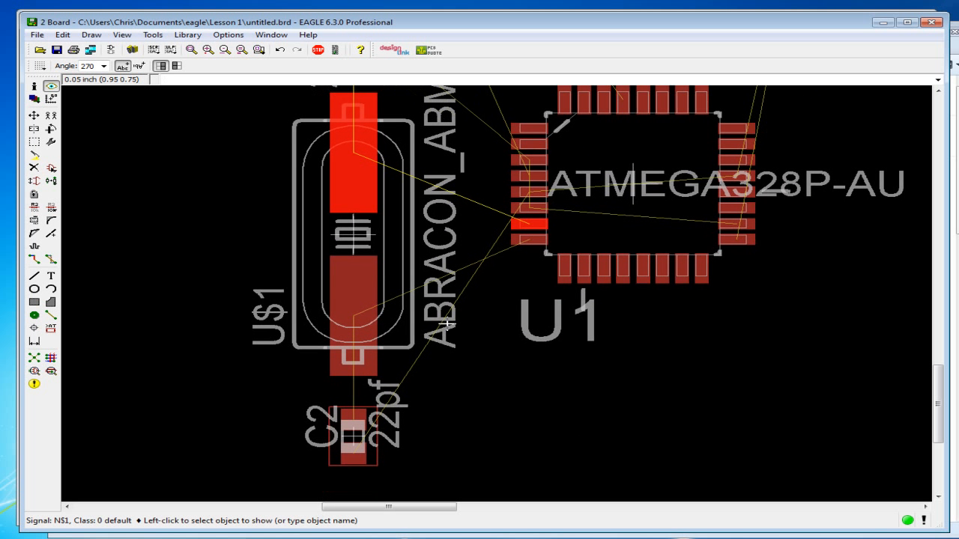
pyautogui.click(362, 311)
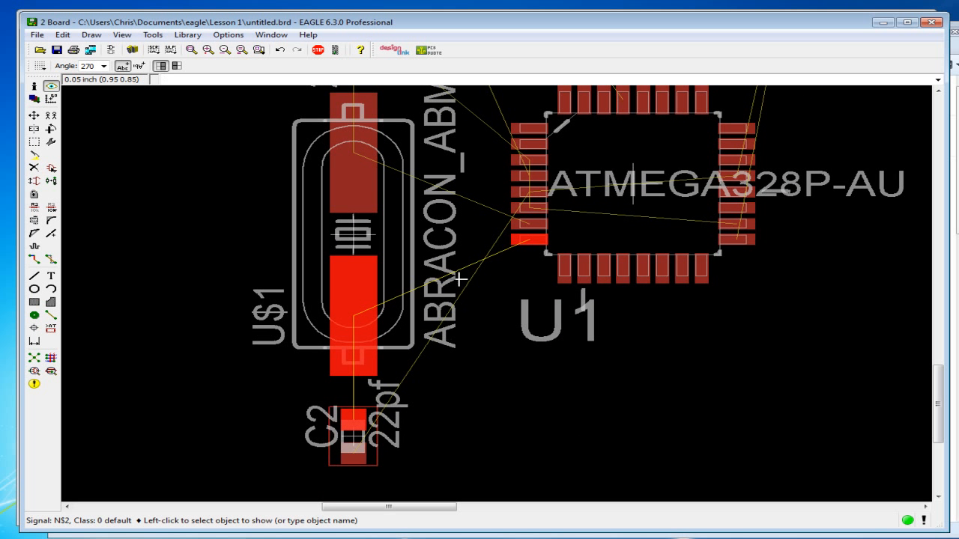
pyautogui.scroll(3, 362, 278)
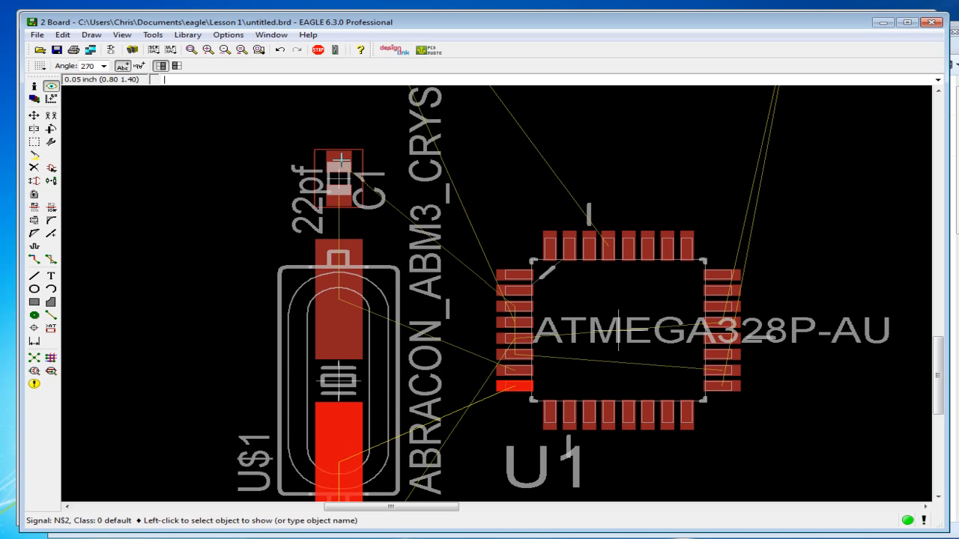
pyautogui.click(355, 256)
pyautogui.scroll(-2, 360, 280)
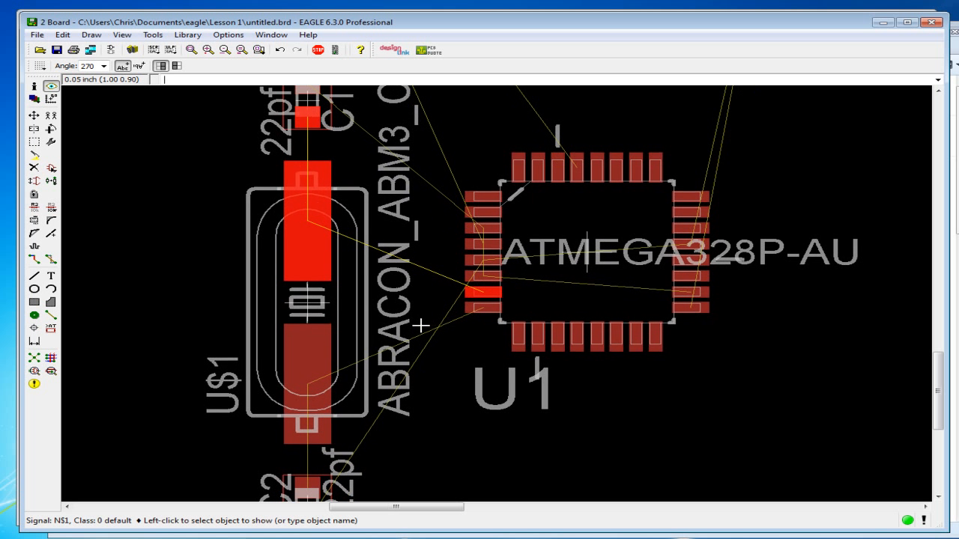
pyautogui.click(319, 399)
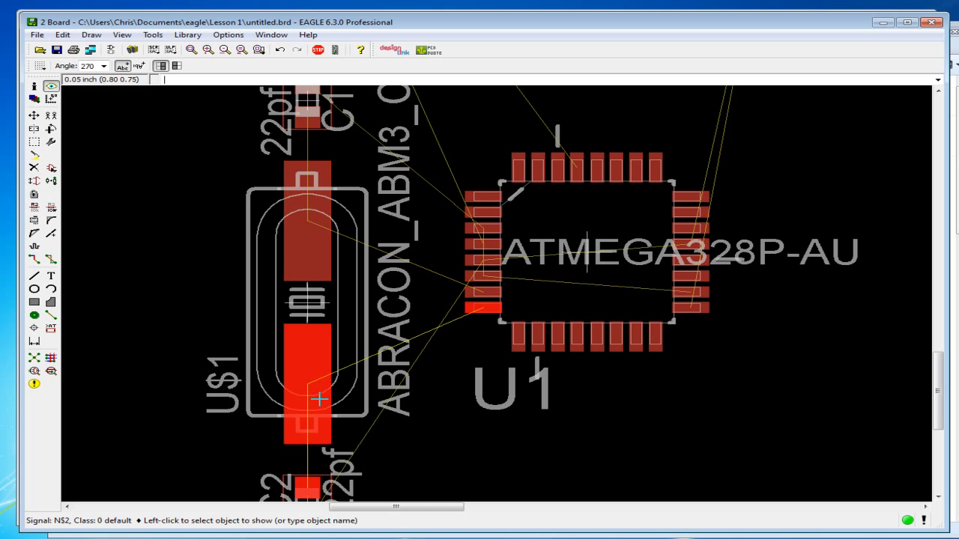
pyautogui.moveTo(356, 406); pyautogui.dragTo(386, 373, button='middle')
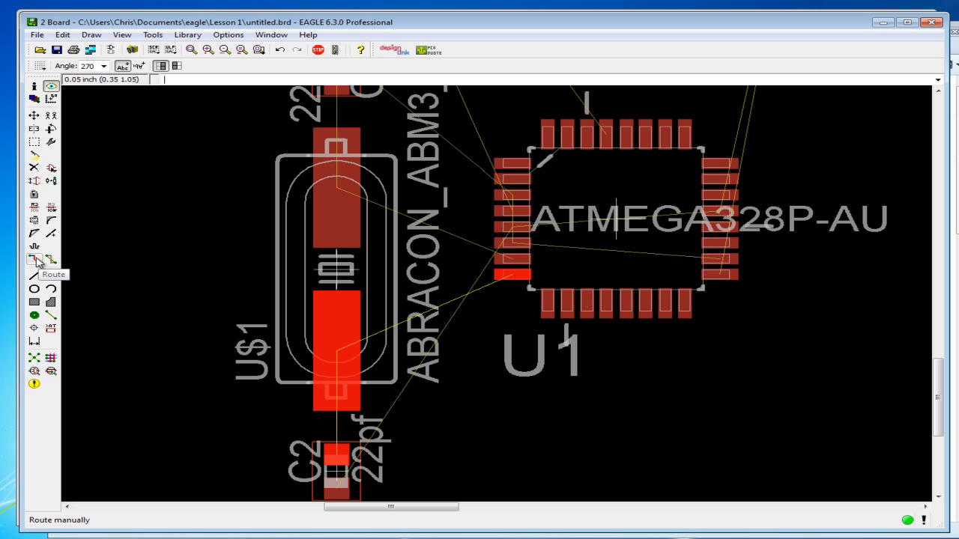
pyautogui.moveTo(348, 246); pyautogui.dragTo(281, 302, button='middle')
pyautogui.click(34, 358)
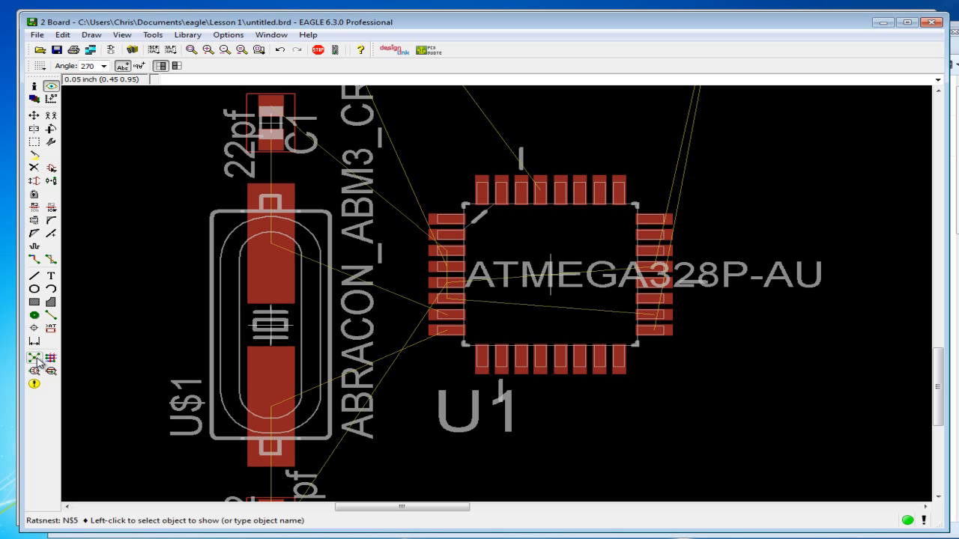
# - Start manual routing and switch both the grid size and alternate grid to mm, with the alternate grid at its finest value
pyautogui.click(34, 260)
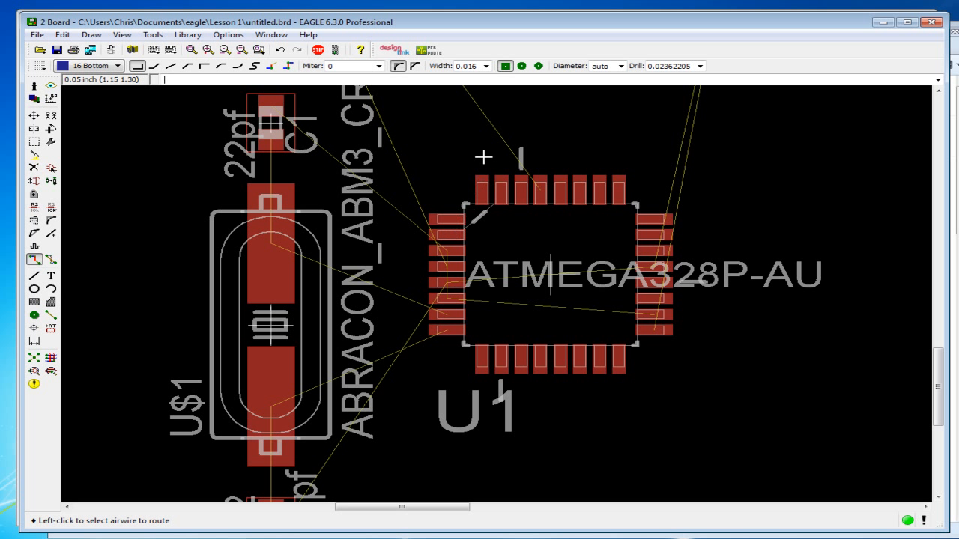
pyautogui.click(485, 66)
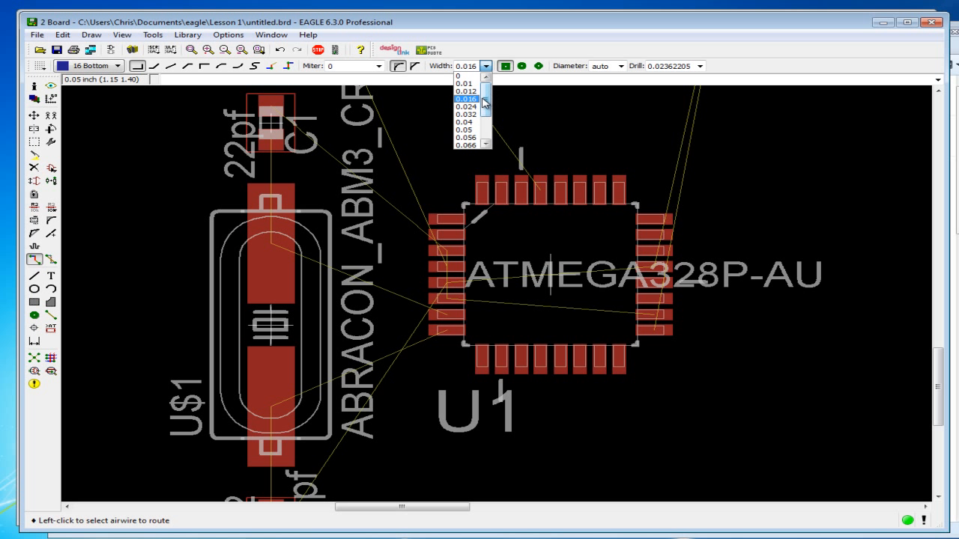
pyautogui.click(556, 36)
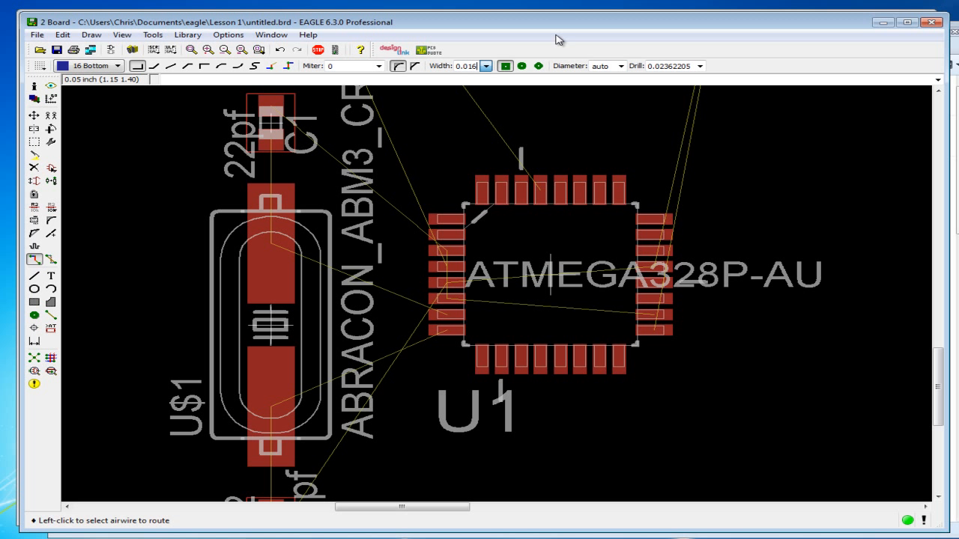
pyautogui.click(40, 66)
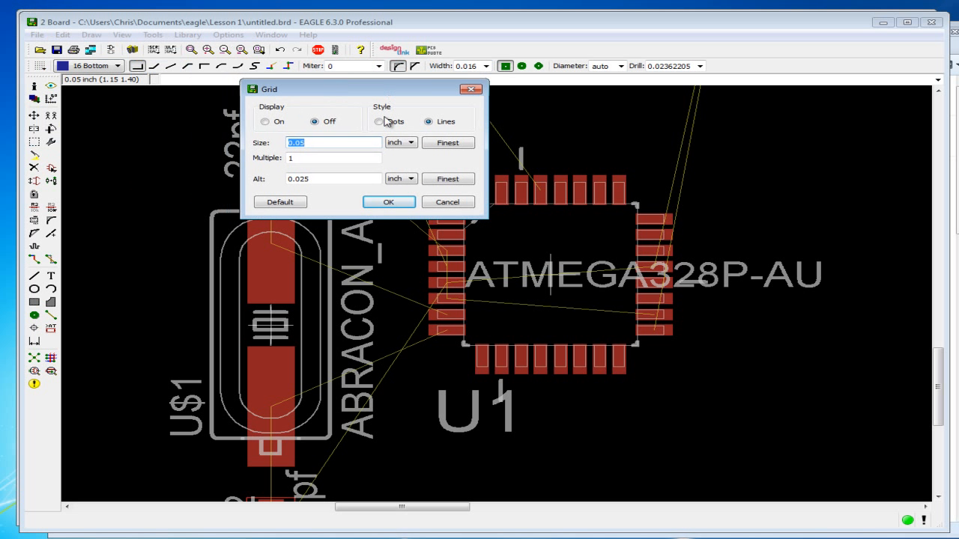
pyautogui.click(403, 144)
pyautogui.click(396, 159)
pyautogui.click(405, 179)
pyautogui.click(396, 196)
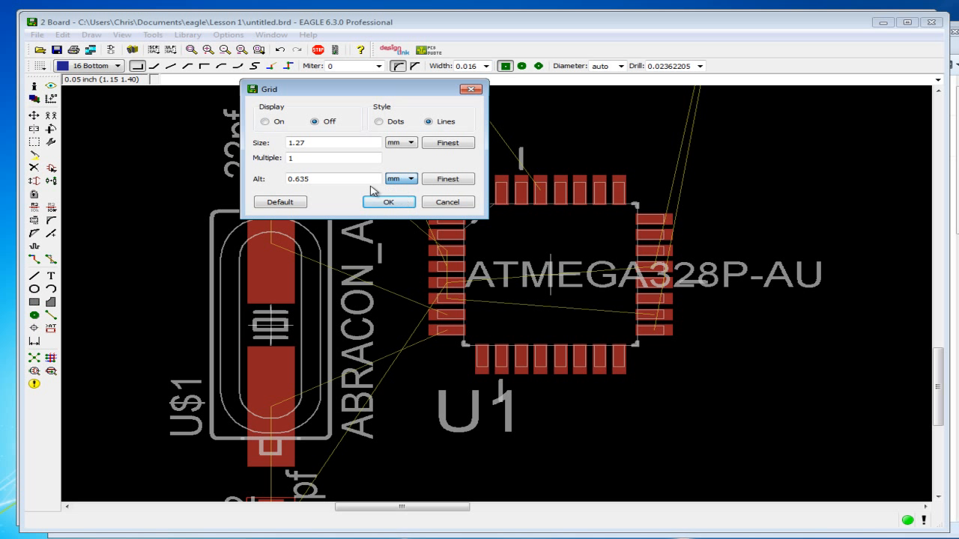
pyautogui.click(446, 180)
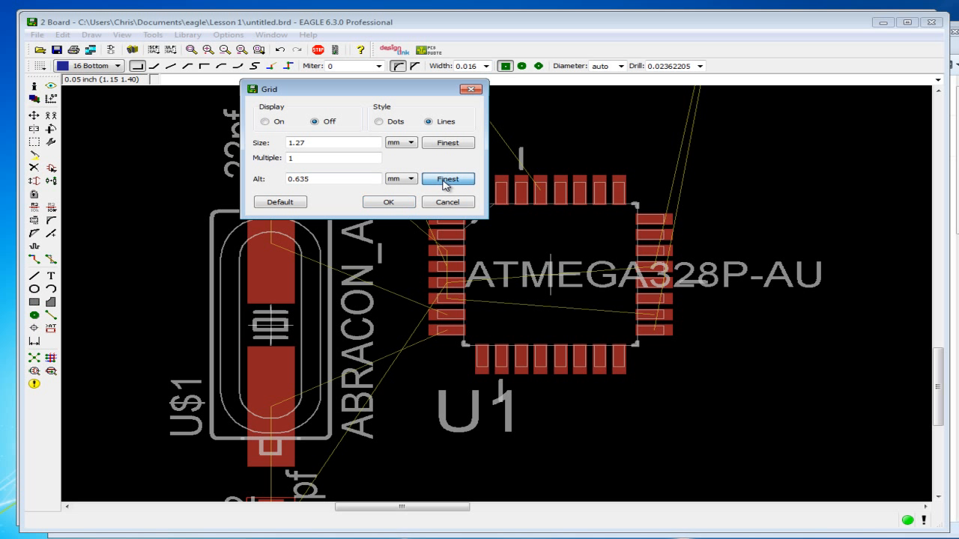
pyautogui.click(454, 185)
pyautogui.click(396, 202)
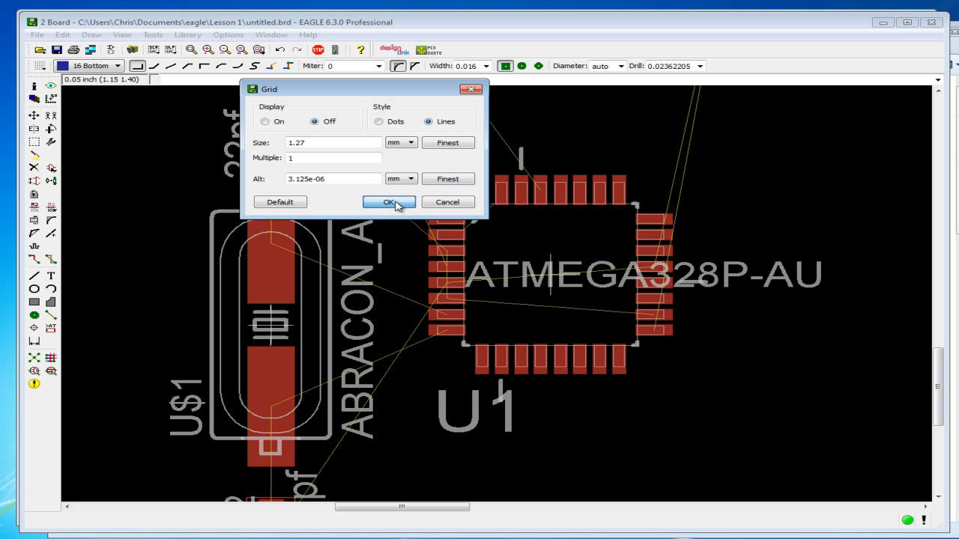
# - Route U1's two lowest left-side pads to the crystal's upper and lower pads respectively, using 0.3048 mm Top-layer traces with diagonal bends
pyautogui.click(446, 314)
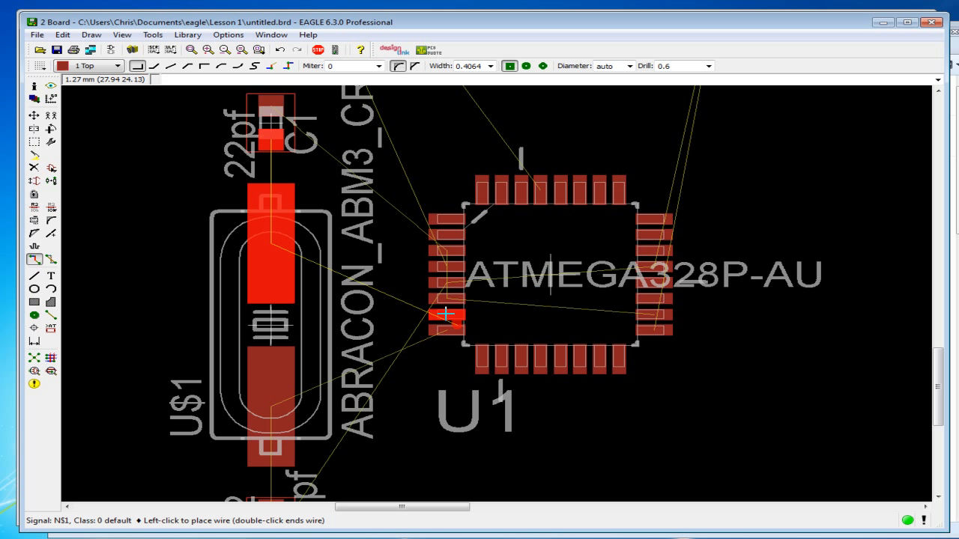
pyautogui.press('Escape')
pyautogui.click(490, 66)
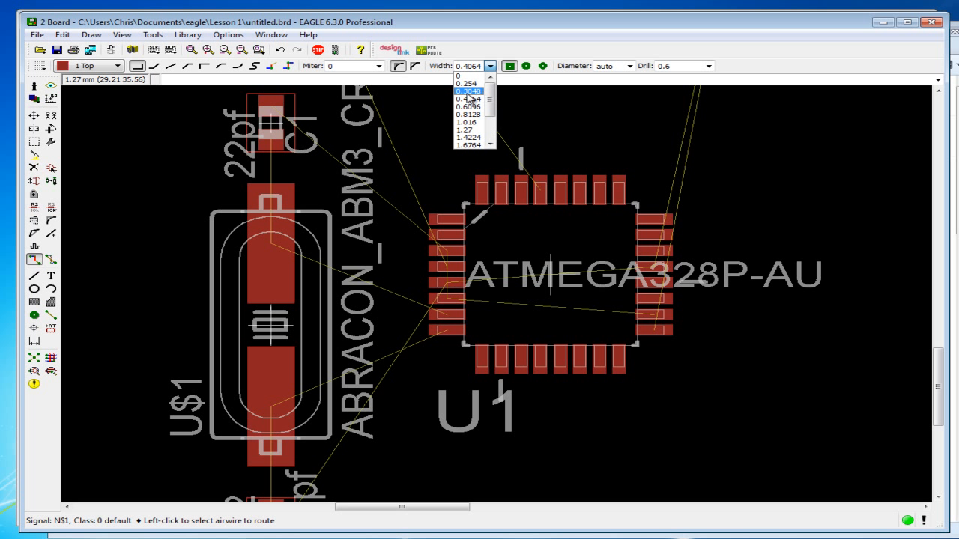
pyautogui.click(468, 91)
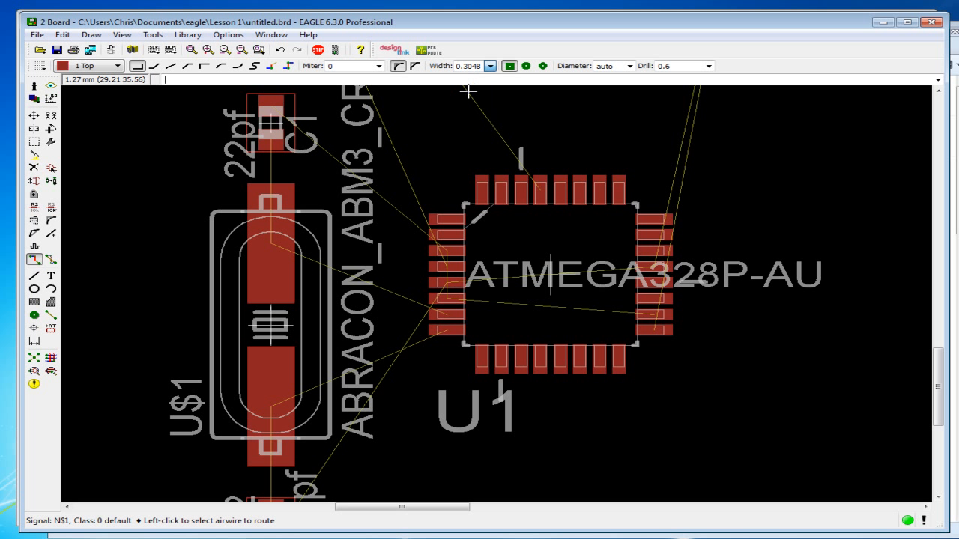
pyautogui.click(443, 316)
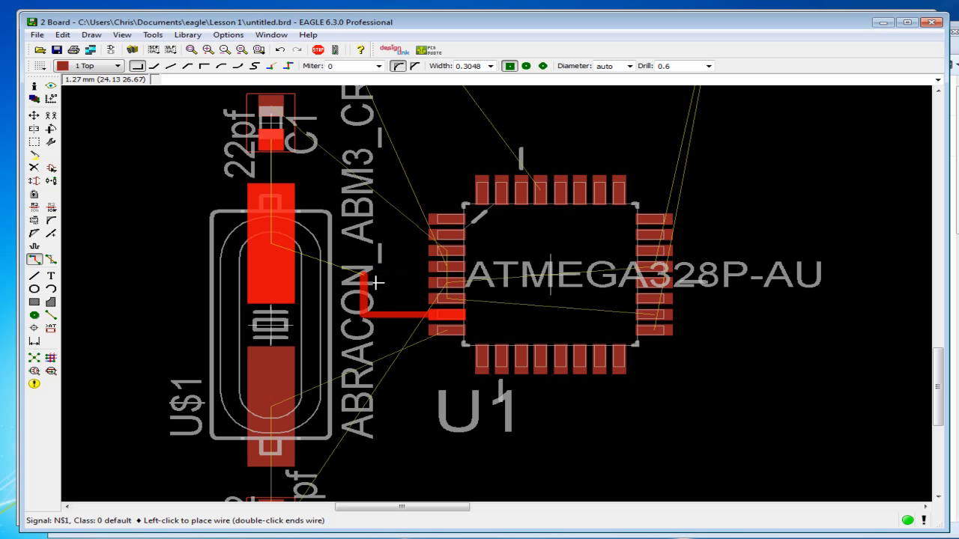
pyautogui.rightClick(347, 257)
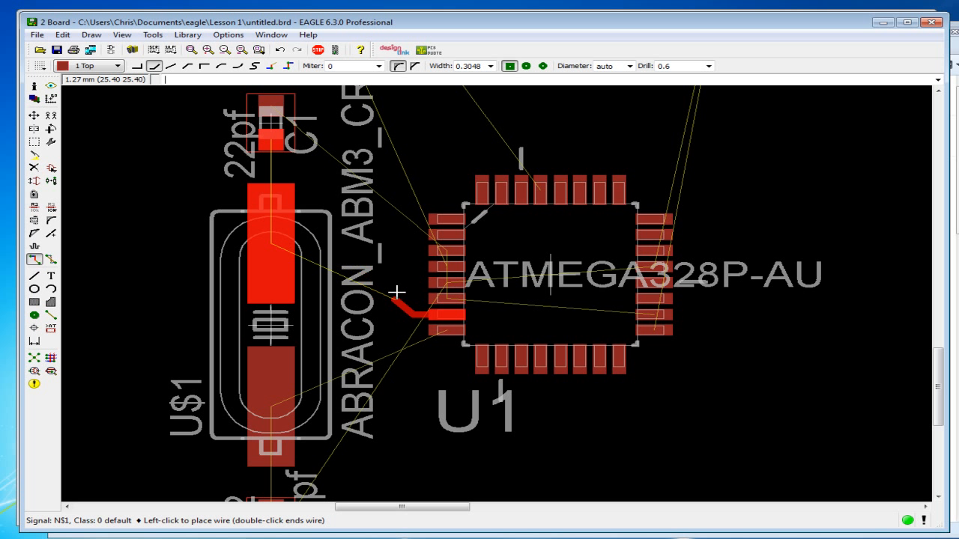
pyautogui.click(277, 247)
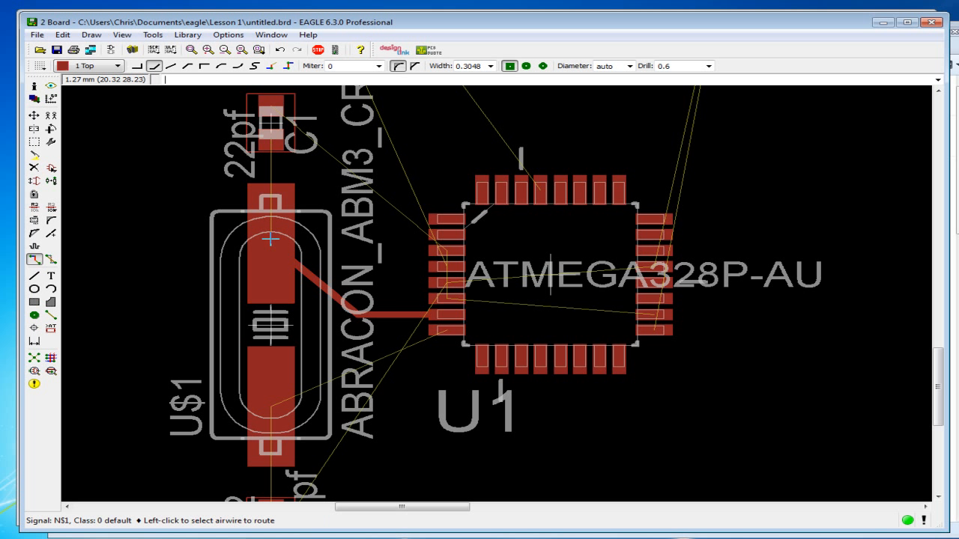
pyautogui.click(447, 329)
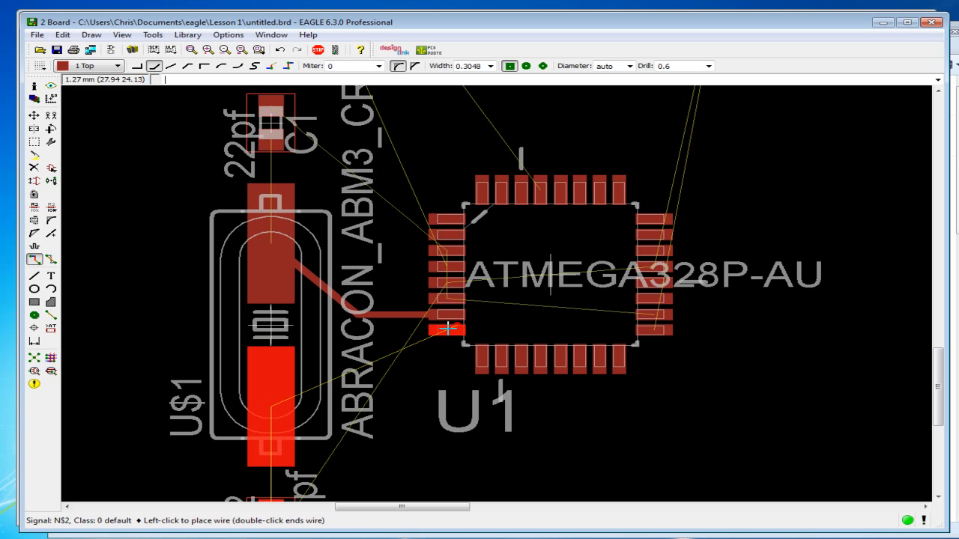
pyautogui.click(268, 407)
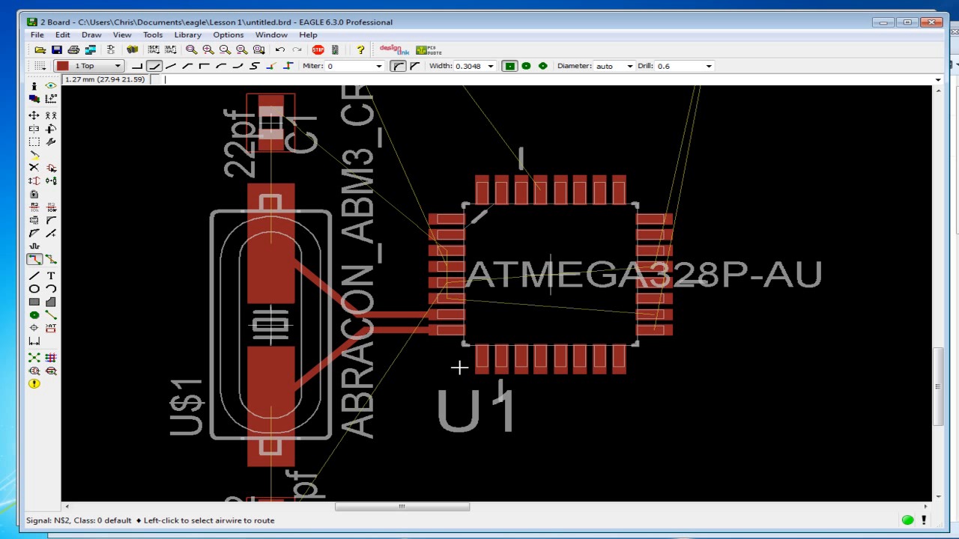
# - Route straight 0.3048 mm Top-layer traces from the crystal's lower pad to C2 and from its upper pad to C1
pyautogui.moveTo(412, 447); pyautogui.dragTo(459, 300, button='middle')
pyautogui.click(317, 311)
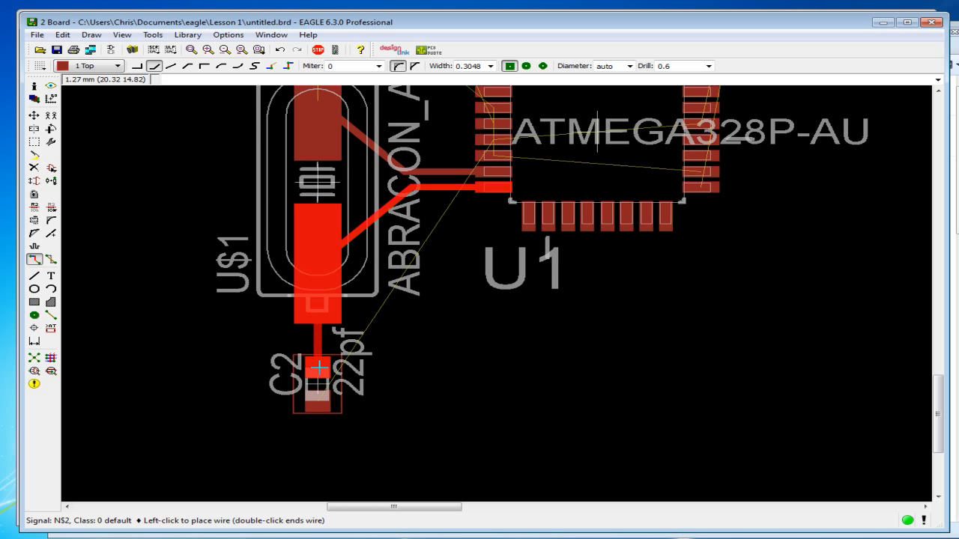
pyautogui.click(317, 371)
pyautogui.moveTo(397, 261); pyautogui.dragTo(435, 523, button='middle')
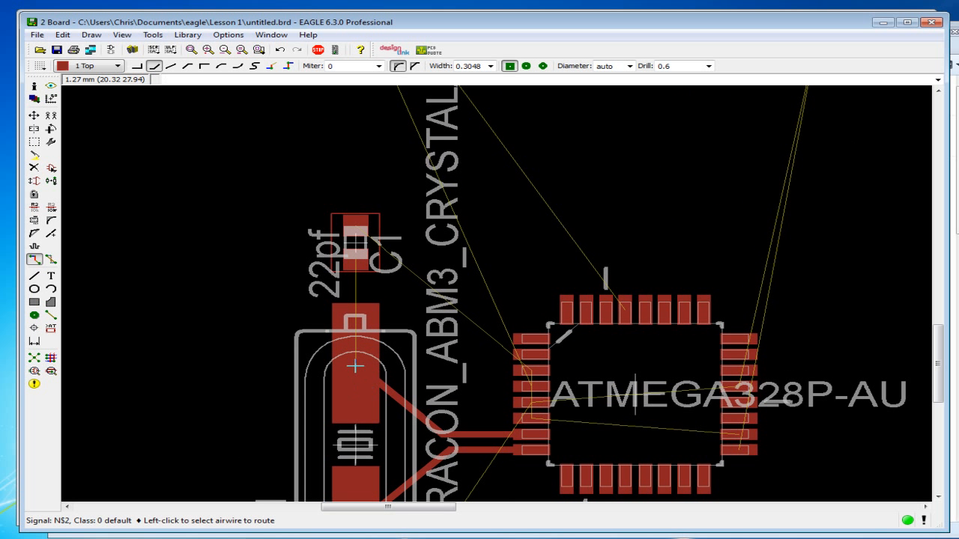
pyautogui.click(356, 366)
pyautogui.click(356, 258)
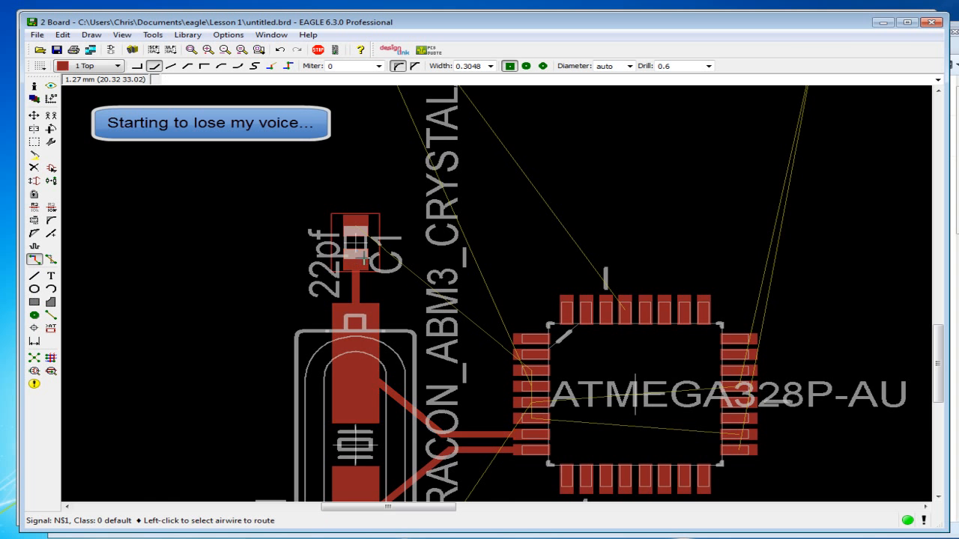
# - Move resistor R1 closer to U1, into the space above the microcontroller
pyautogui.moveTo(536, 396); pyautogui.dragTo(409, 319, button='middle')
pyautogui.scroll(-2, 410, 320)
pyautogui.moveTo(509, 324); pyautogui.dragTo(433, 347, button='middle')
pyautogui.moveTo(334, 391); pyautogui.dragTo(456, 322, button='middle')
pyautogui.moveTo(552, 353); pyautogui.dragTo(475, 445, button='middle')
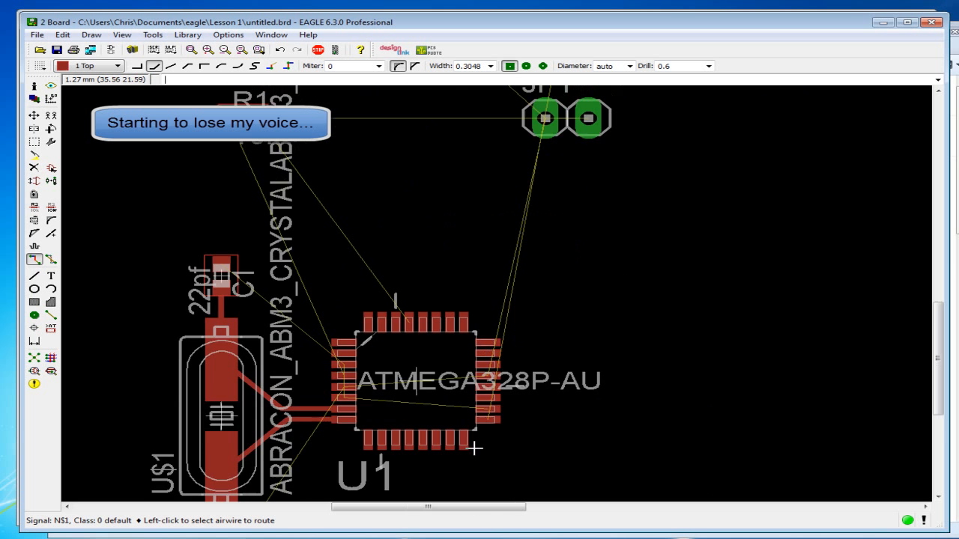
pyautogui.scroll(1, 504, 400)
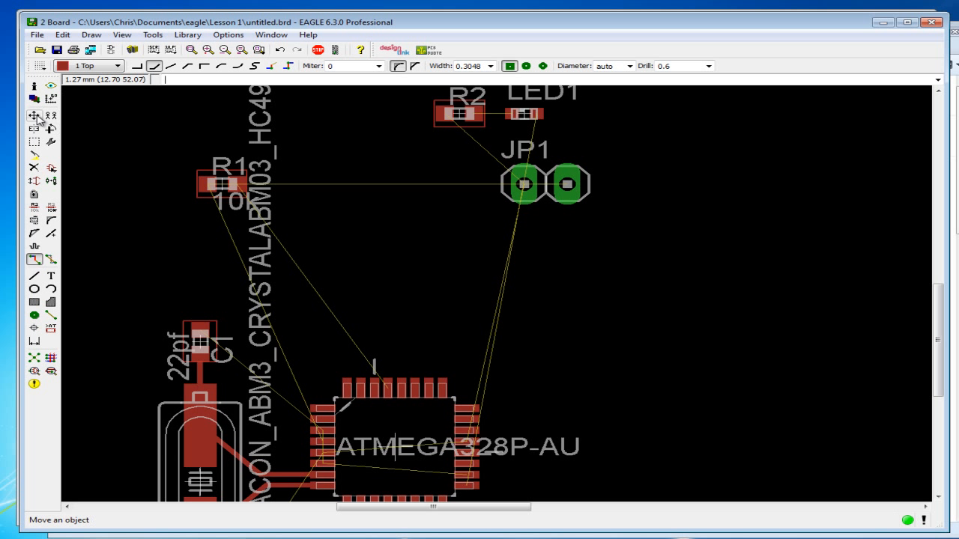
pyautogui.click(34, 116)
pyautogui.click(224, 184)
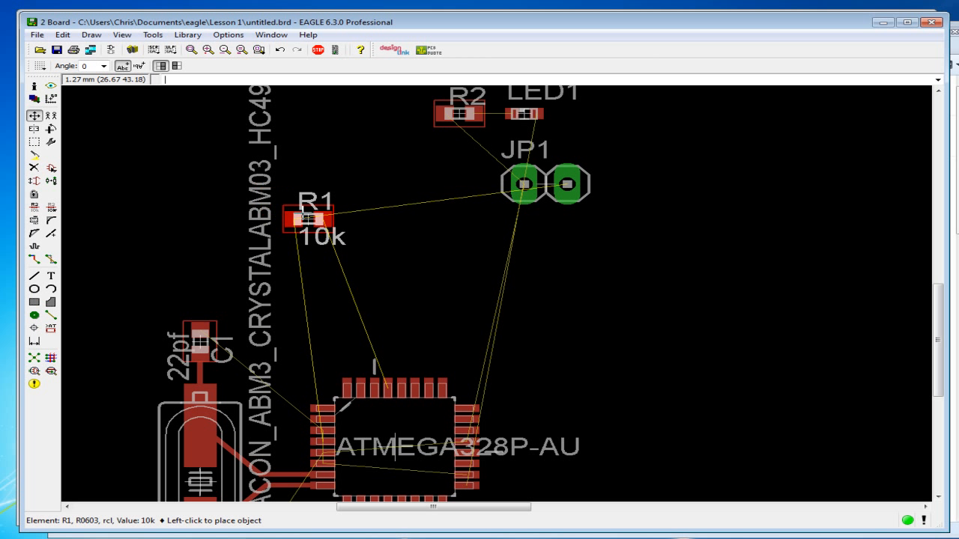